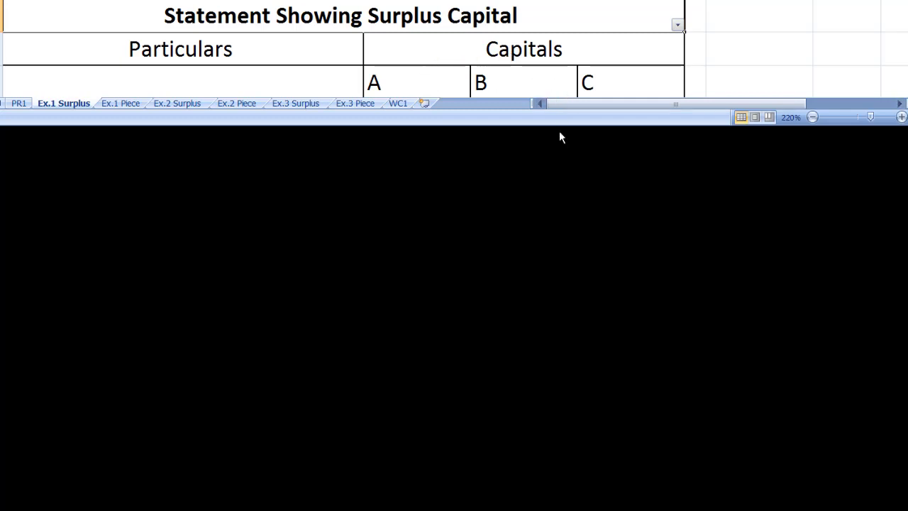
- Reveal the Balances as per Balance Sheet row and check it against the partners' capitals on the PR1 sheet
{"action": "left_click_drag", "start_coordinate": [556, 125], "coordinate": [558, 164]}
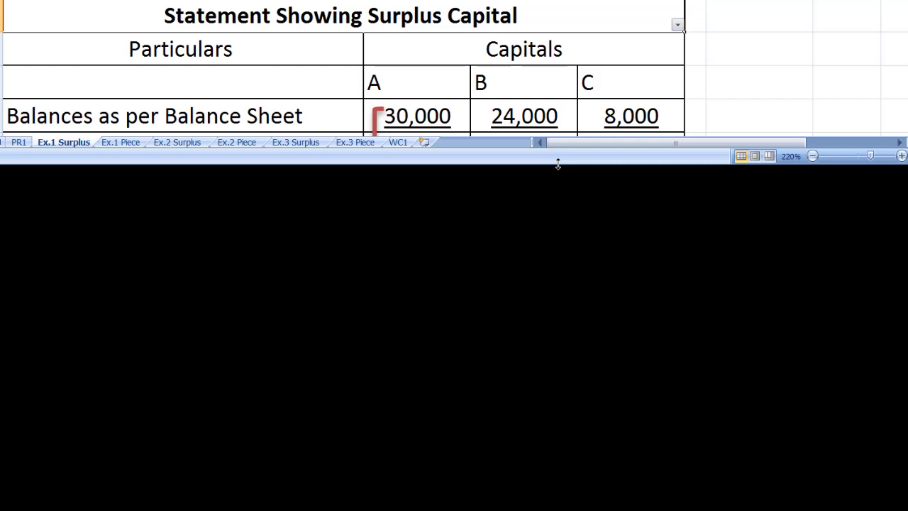
{"action": "key", "text": "ctrl+Page_Up"}
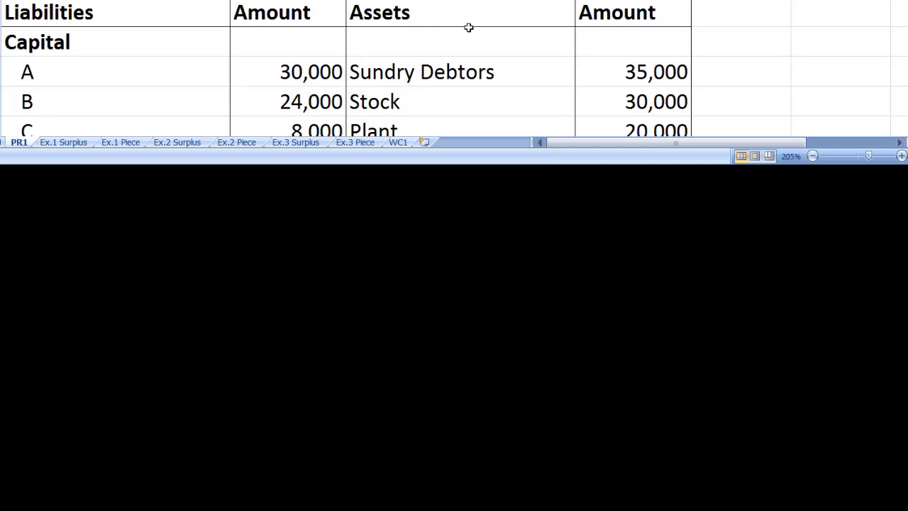
{"action": "left_click", "coordinate": [302, 83]}
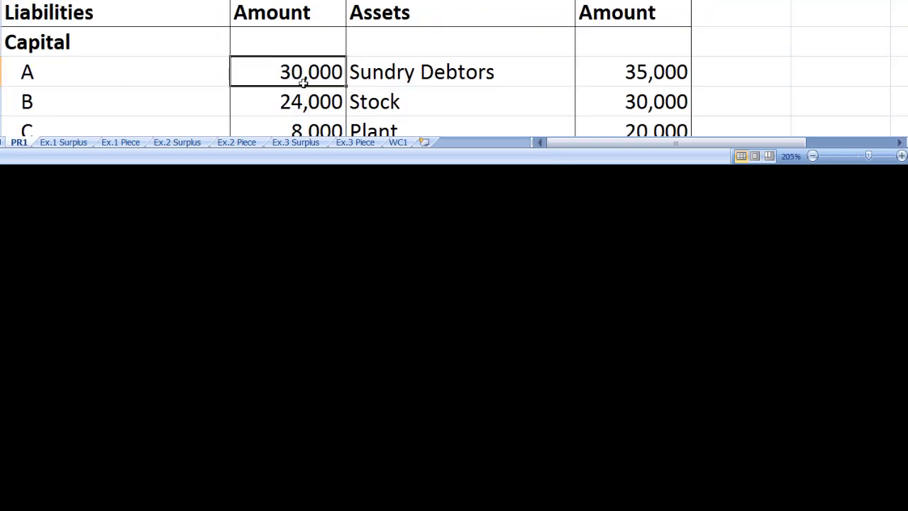
{"action": "scroll", "coordinate": [303, 82], "scroll_direction": "down", "scroll_amount": 1}
{"action": "scroll", "coordinate": [302, 82], "scroll_direction": "up", "scroll_amount": 1}
{"action": "key", "text": "ctrl+Page_Down"}
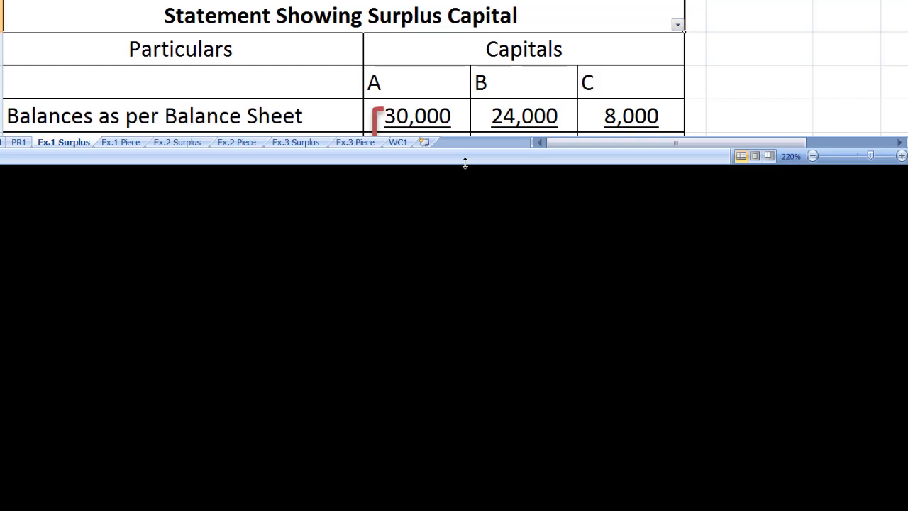
- Extend the window over the Ex.1 Surplus statement, row by row from Profit Sharing Ratio to the row below Taking Base of 'C'
{"action": "left_click_drag", "start_coordinate": [465, 163], "coordinate": [467, 191]}
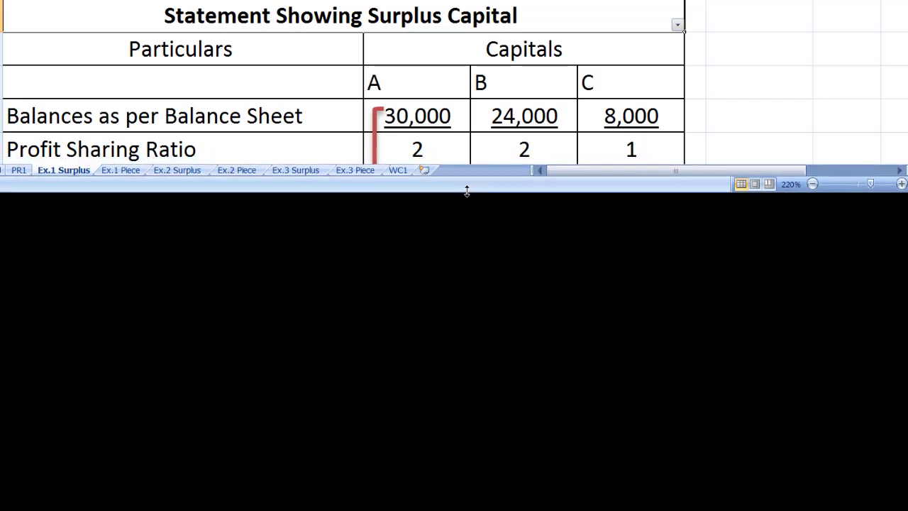
{"action": "left_click_drag", "start_coordinate": [466, 191], "coordinate": [468, 193]}
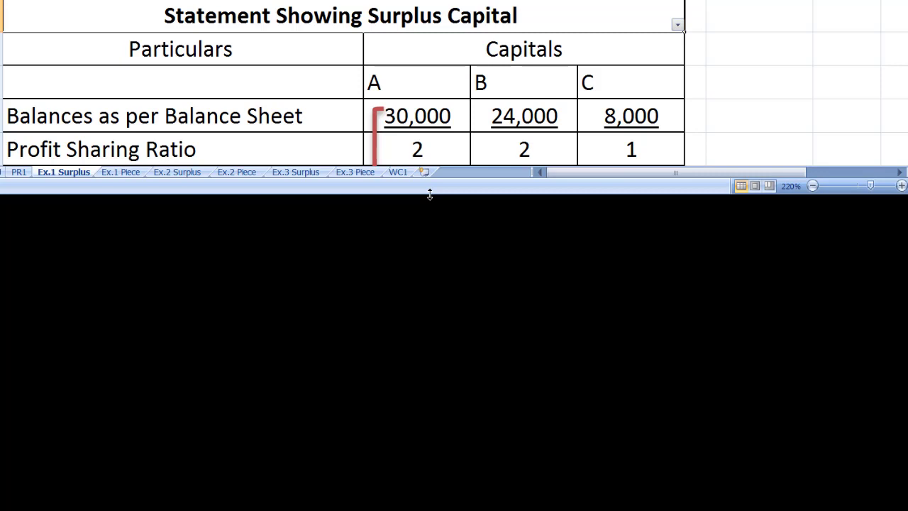
{"action": "left_click_drag", "start_coordinate": [429, 194], "coordinate": [434, 225]}
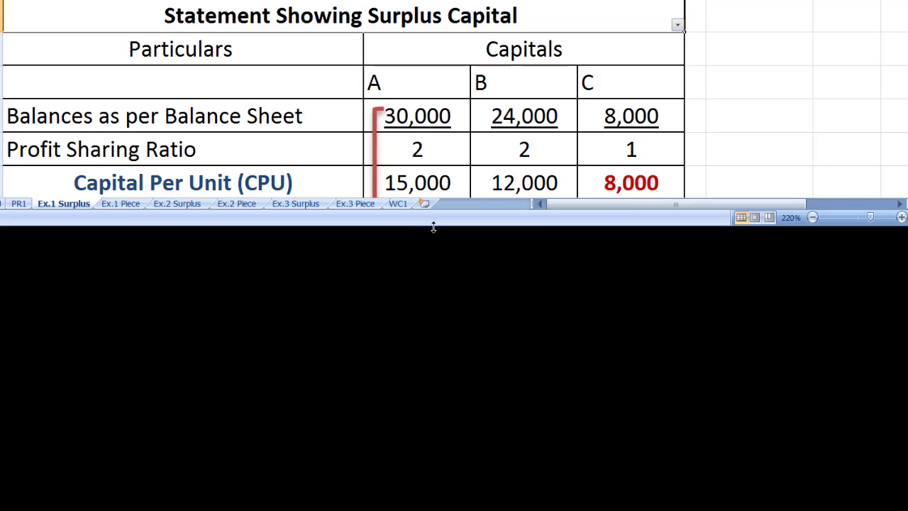
{"action": "left_click_drag", "start_coordinate": [436, 229], "coordinate": [441, 263]}
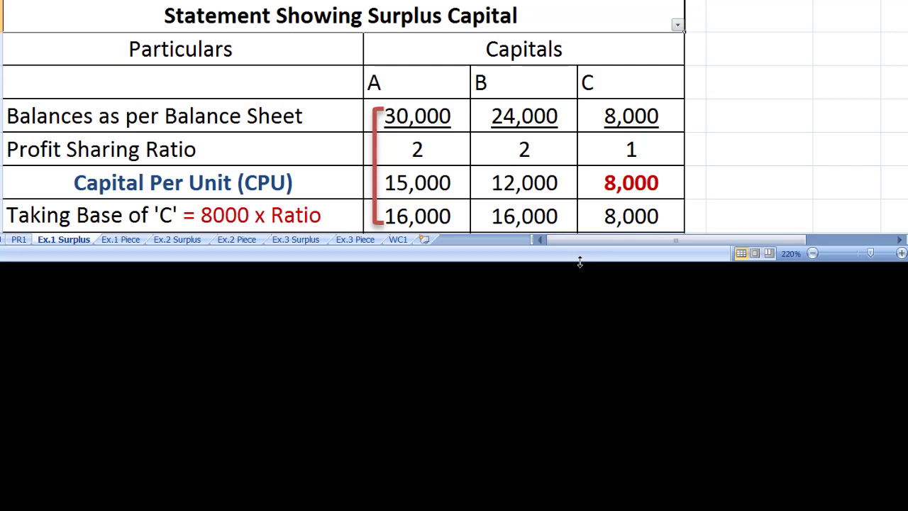
{"action": "left_click_drag", "start_coordinate": [580, 262], "coordinate": [581, 295]}
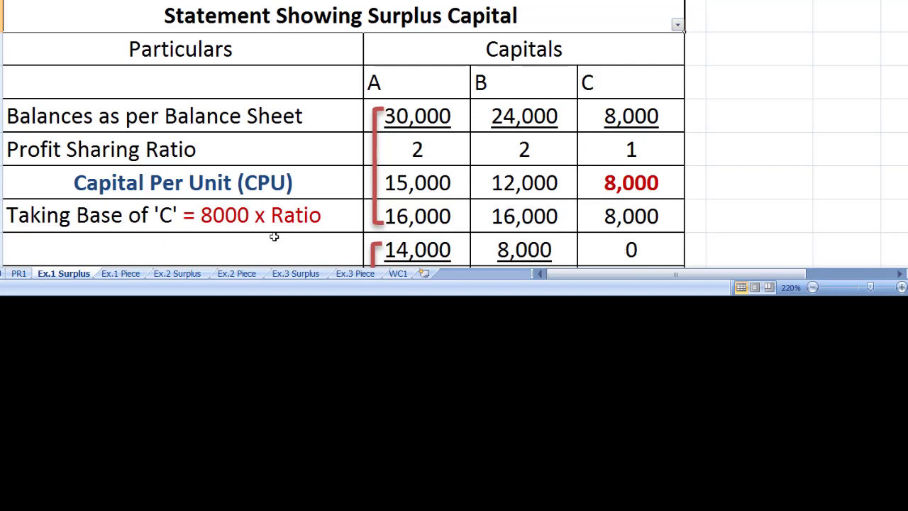
- Enter the label "Proportionate Surplus" in the empty Particulars cell below Taking Base of 'C'
{"action": "left_click", "coordinate": [257, 252]}
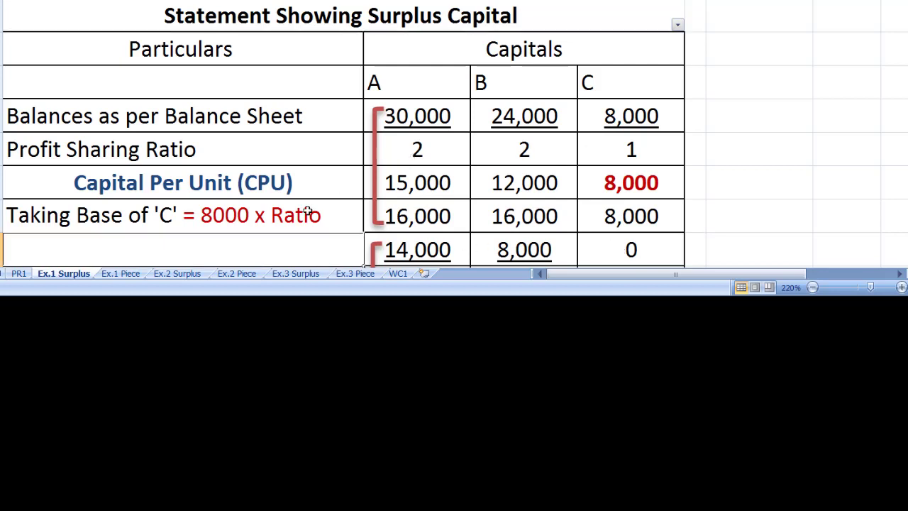
{"action": "type", "text": "Pra"}
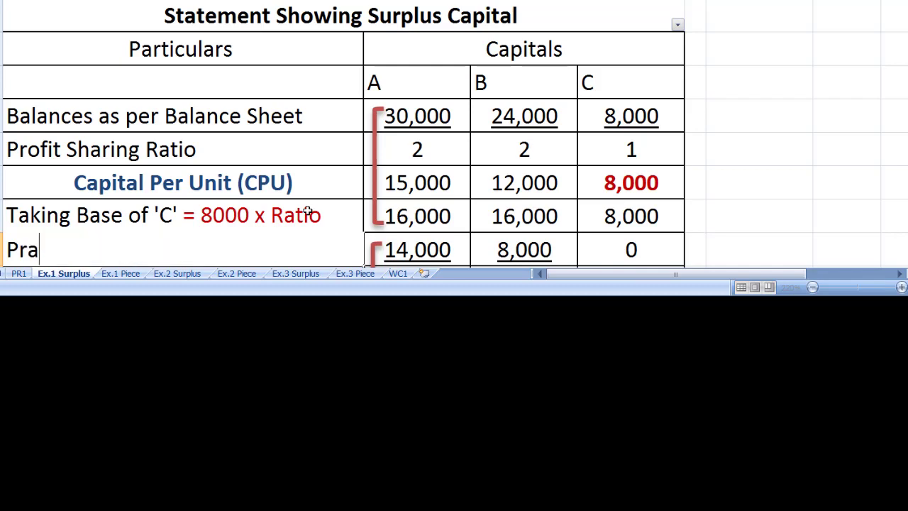
{"action": "type", "text": "po"}
{"action": "key", "text": "BackSpace"}
{"action": "key", "text": "BackSpace"}
{"action": "key", "text": "BackSpace"}
{"action": "type", "text": "oport"}
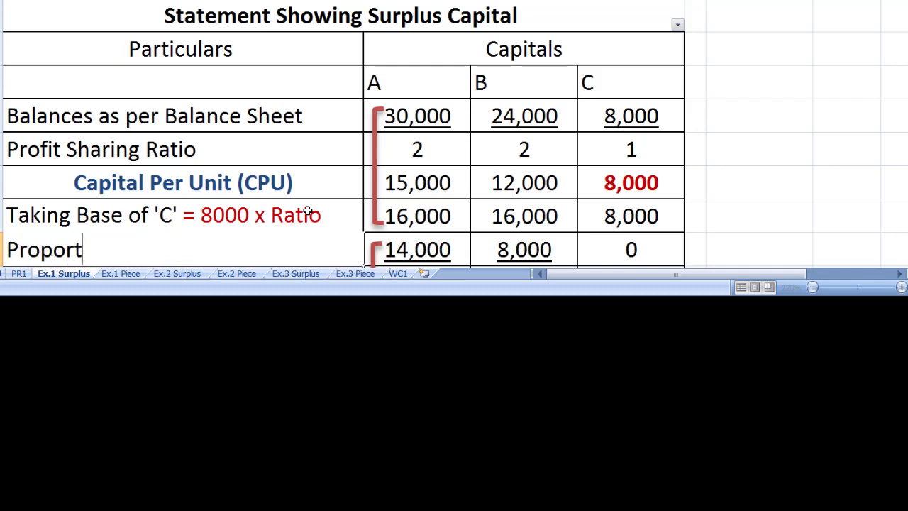
{"action": "type", "text": "ionate S"}
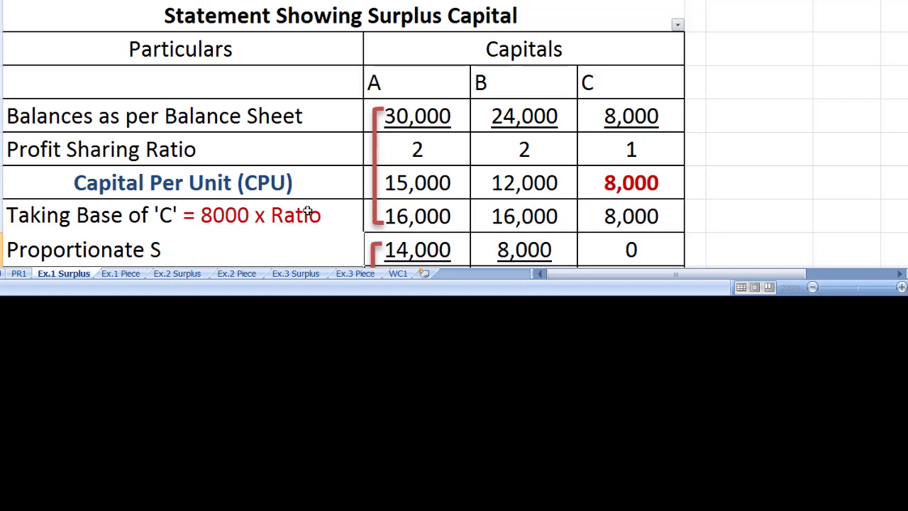
{"action": "type", "text": "urplus"}
{"action": "key", "text": "Return"}
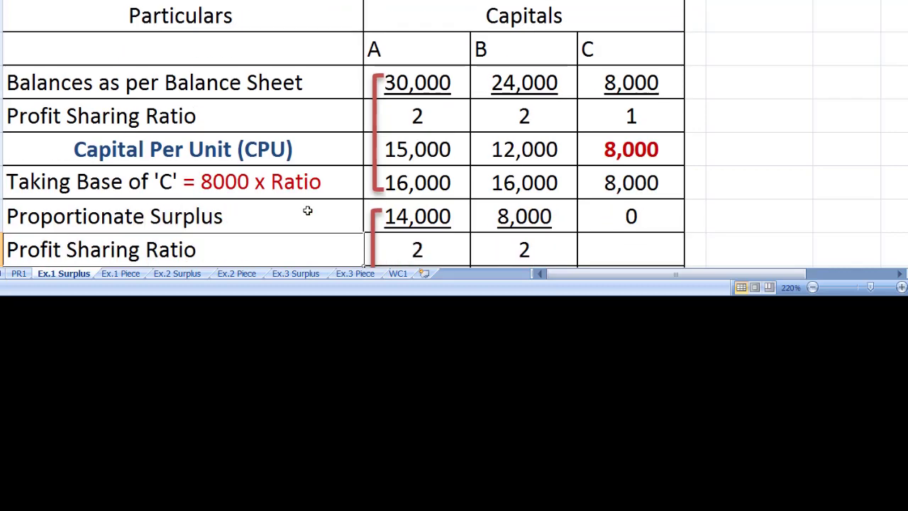
{"action": "left_click", "coordinate": [307, 210]}
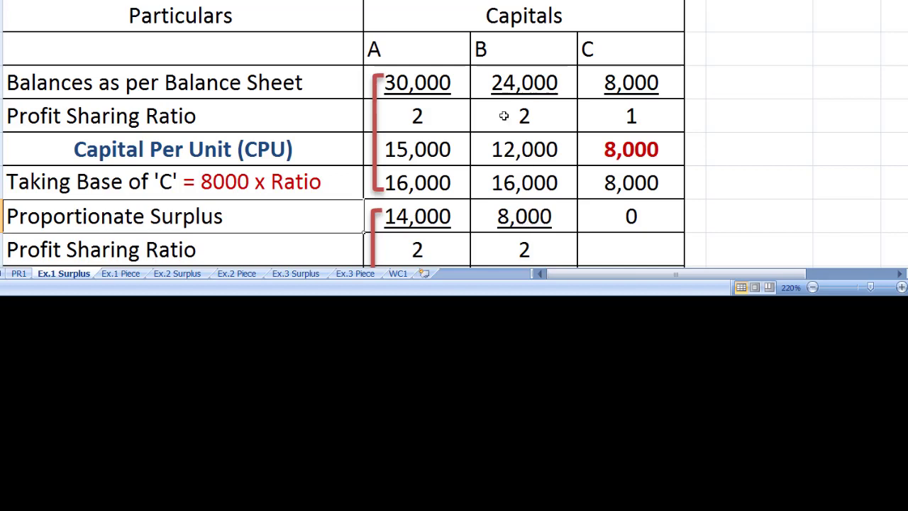
{"action": "left_click_drag", "start_coordinate": [454, 49], "coordinate": [602, 49]}
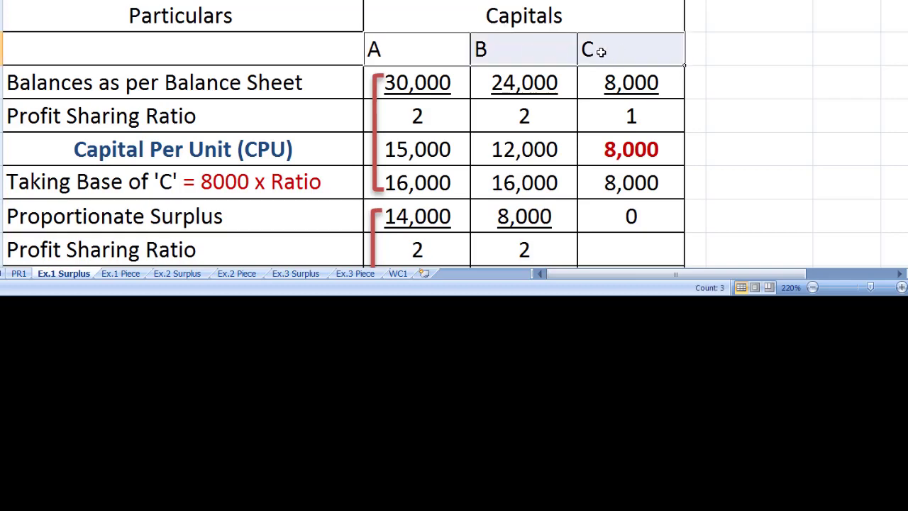
{"action": "right_click", "coordinate": [531, 54]}
{"action": "key", "text": "Escape"}
{"action": "left_click", "coordinate": [439, 253]}
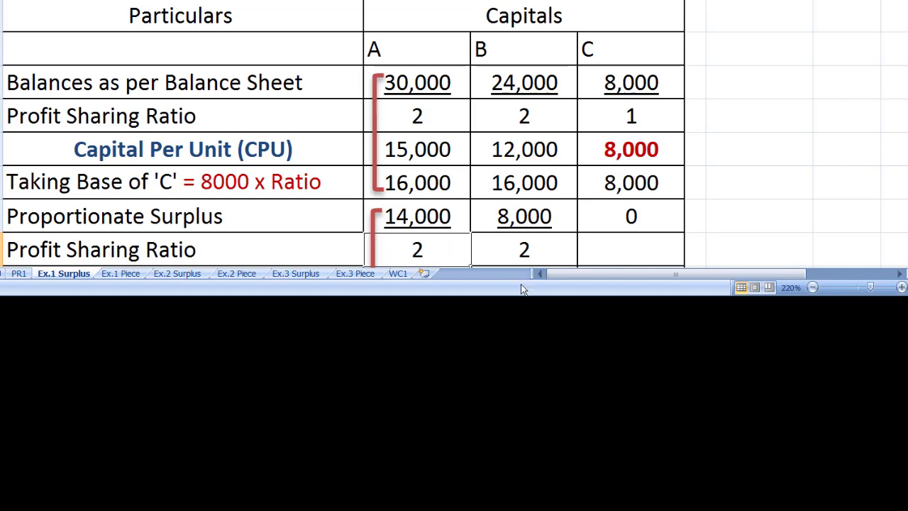
- Extend the window to reveal the second Capital Per Unit, Taking Base of 'B' and Absolute Surplus rows
{"action": "left_click_drag", "start_coordinate": [518, 295], "coordinate": [515, 327]}
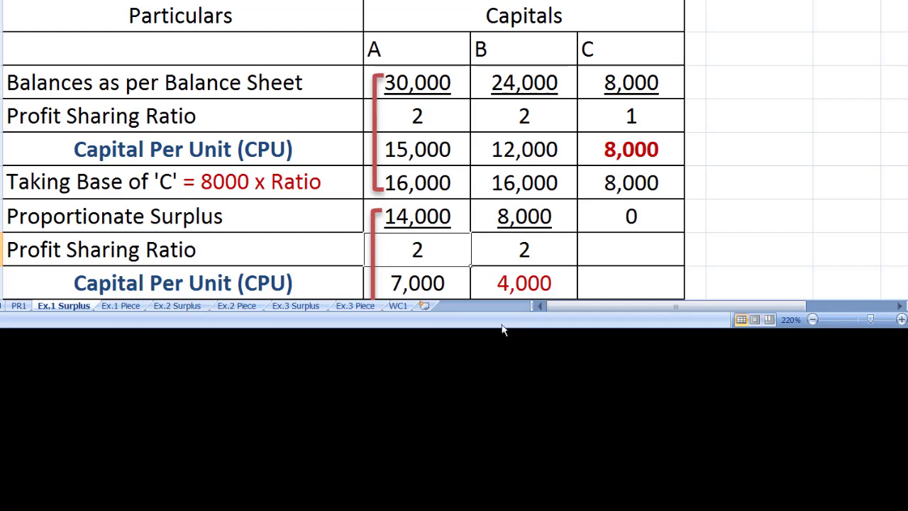
{"action": "left_click", "coordinate": [3, 193]}
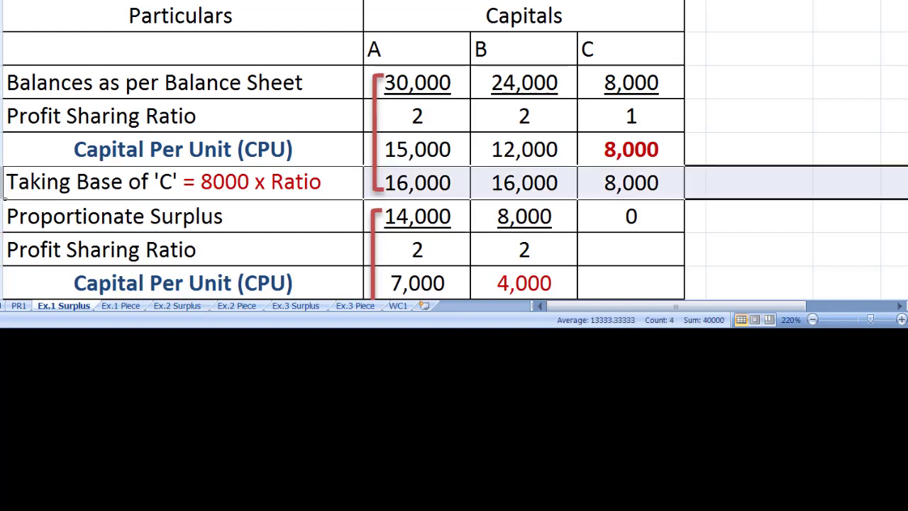
{"action": "left_click", "coordinate": [44, 185]}
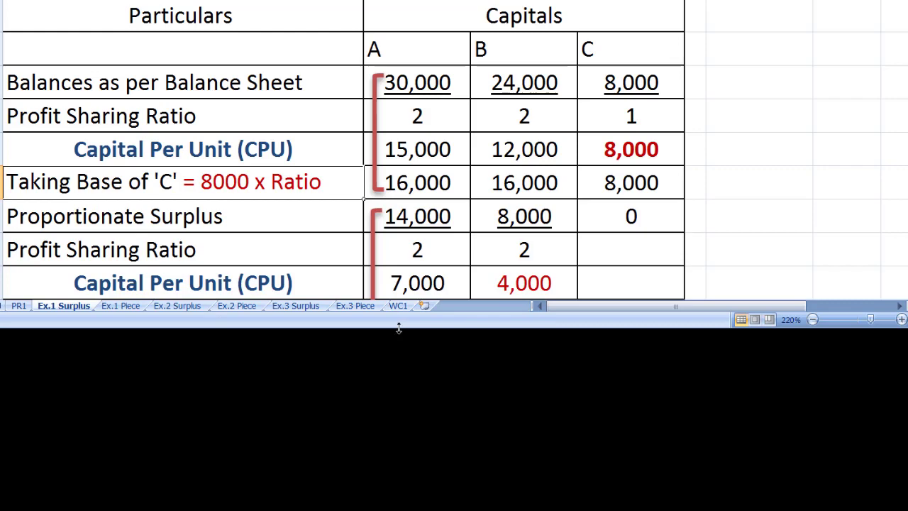
{"action": "left_click_drag", "start_coordinate": [398, 328], "coordinate": [405, 360]}
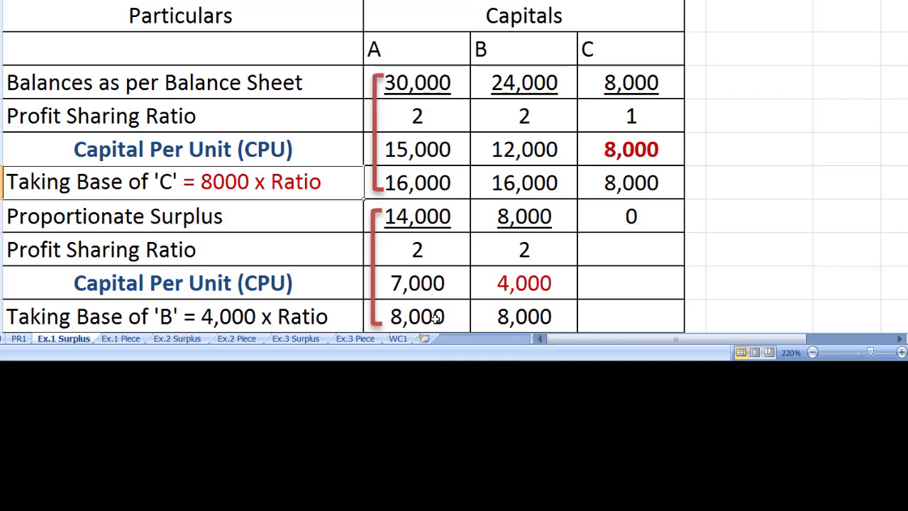
{"action": "left_click_drag", "start_coordinate": [454, 361], "coordinate": [449, 392]}
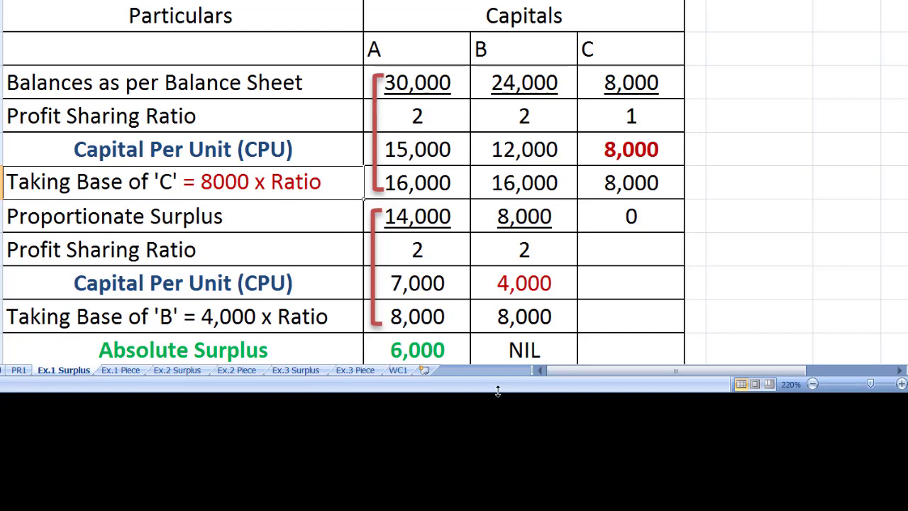
{"action": "left_click_drag", "start_coordinate": [498, 391], "coordinate": [498, 399]}
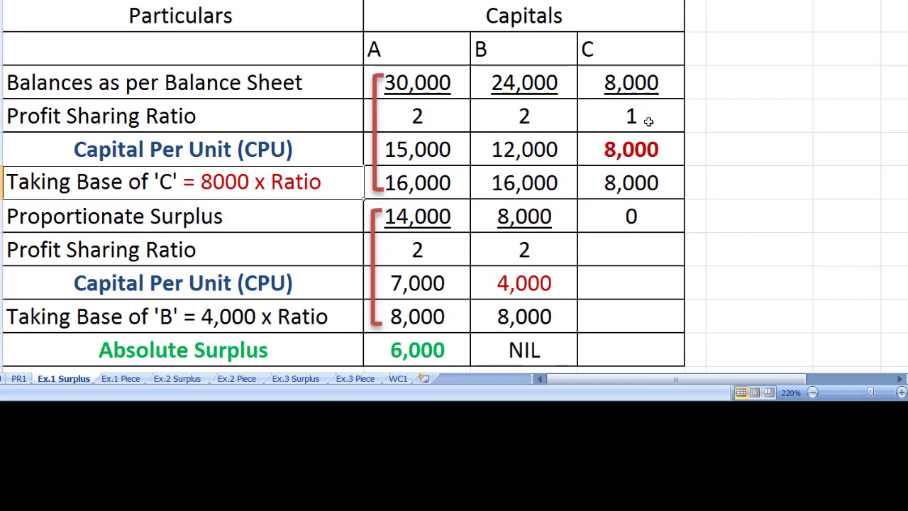
- Enter 4 in cell F5 beside the first Profit Sharing Ratio row and replace it with 5
{"action": "left_click", "coordinate": [735, 117]}
{"action": "type", "text": "4"}
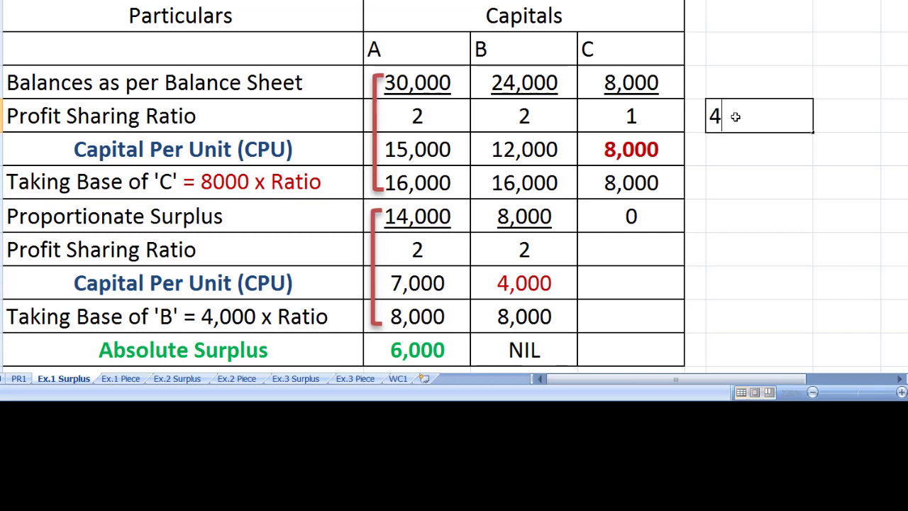
{"action": "key", "text": "Return"}
{"action": "left_click", "coordinate": [718, 117]}
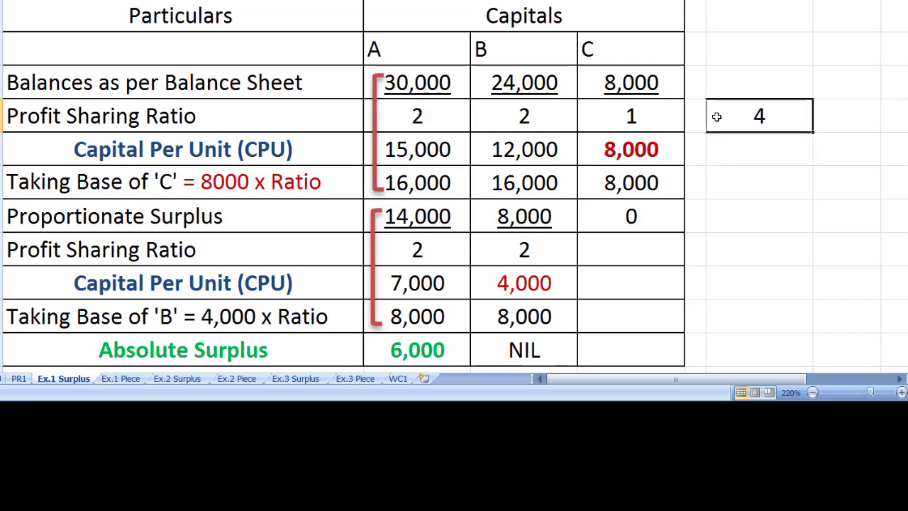
{"action": "left_click", "coordinate": [436, 122]}
{"action": "left_click", "coordinate": [780, 115]}
{"action": "type", "text": "5"}
{"action": "key", "text": "Return"}
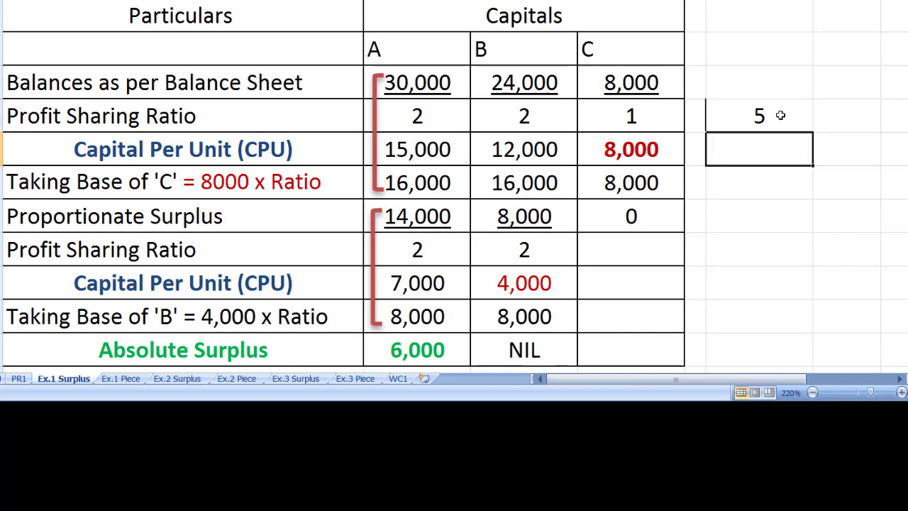
- Examine each partner's profit sharing ratio and C's balance sheet capital in the upper part of the statement
{"action": "left_click", "coordinate": [448, 115]}
{"action": "left_click", "coordinate": [525, 115]}
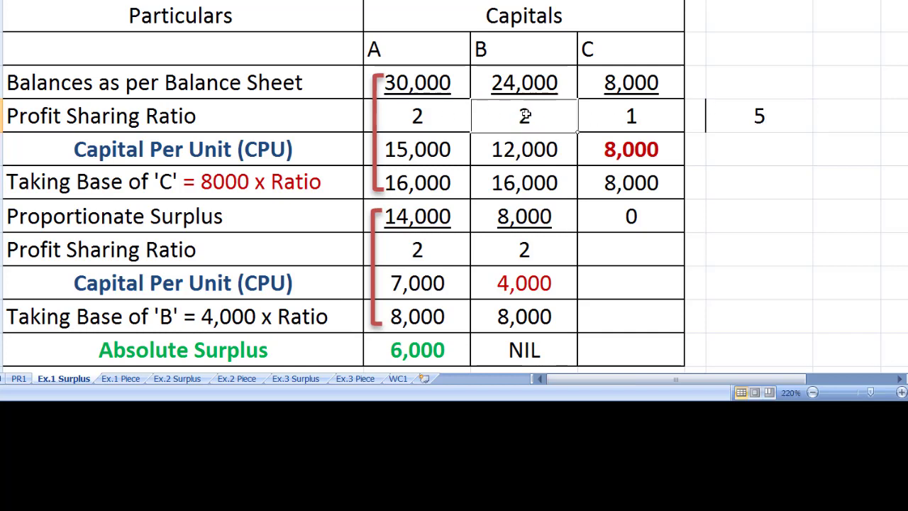
{"action": "left_click", "coordinate": [651, 117]}
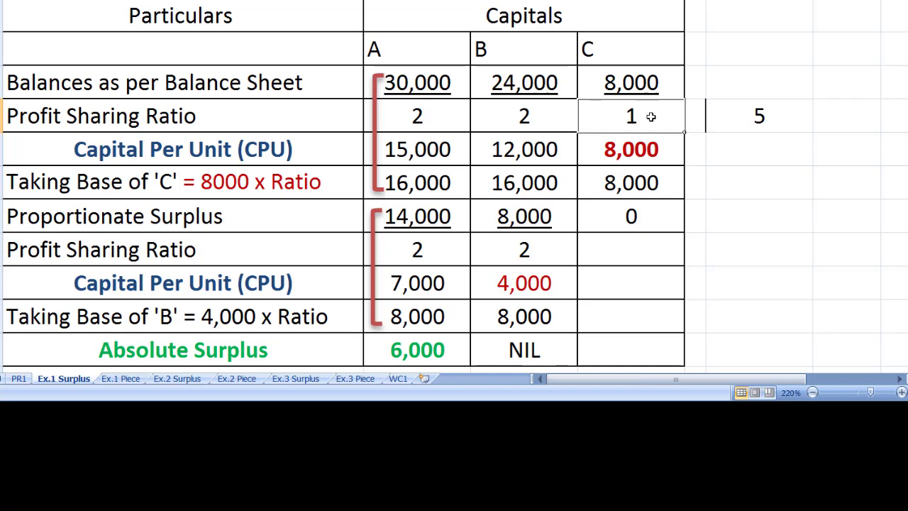
{"action": "left_click", "coordinate": [665, 92]}
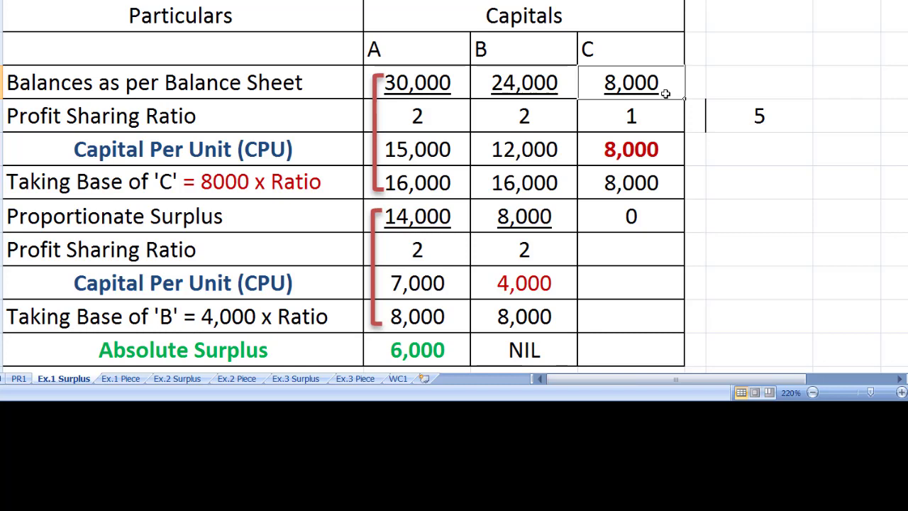
{"action": "left_click", "coordinate": [533, 117]}
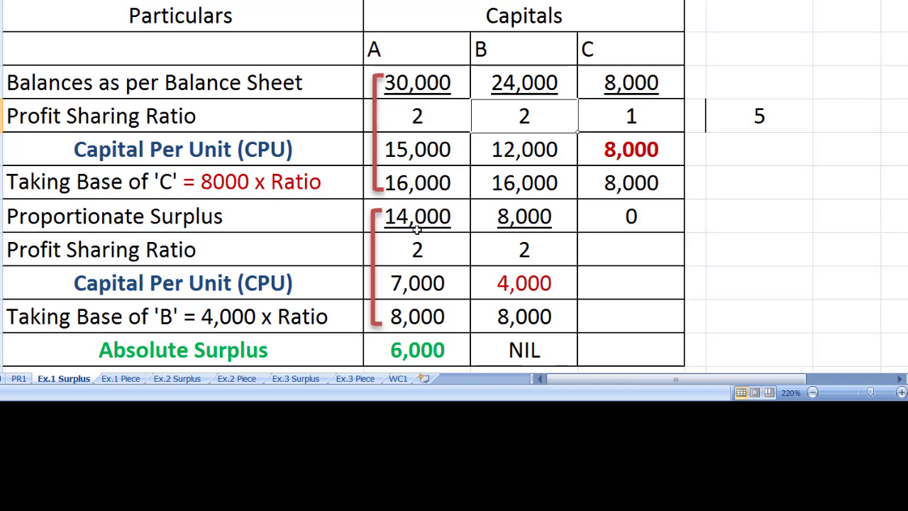
{"action": "left_click", "coordinate": [635, 116]}
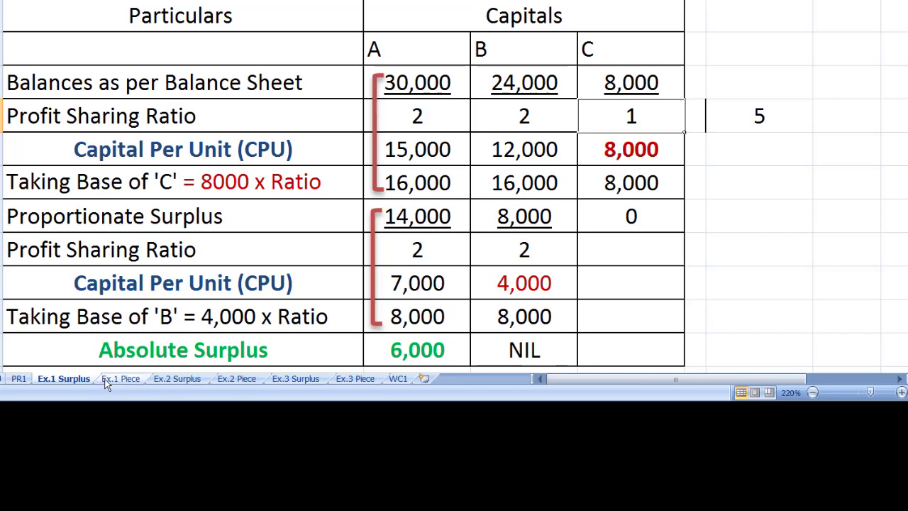
- Clear the ratio total from cell F5 beside the first Profit Sharing Ratio row
{"action": "left_click", "coordinate": [769, 117]}
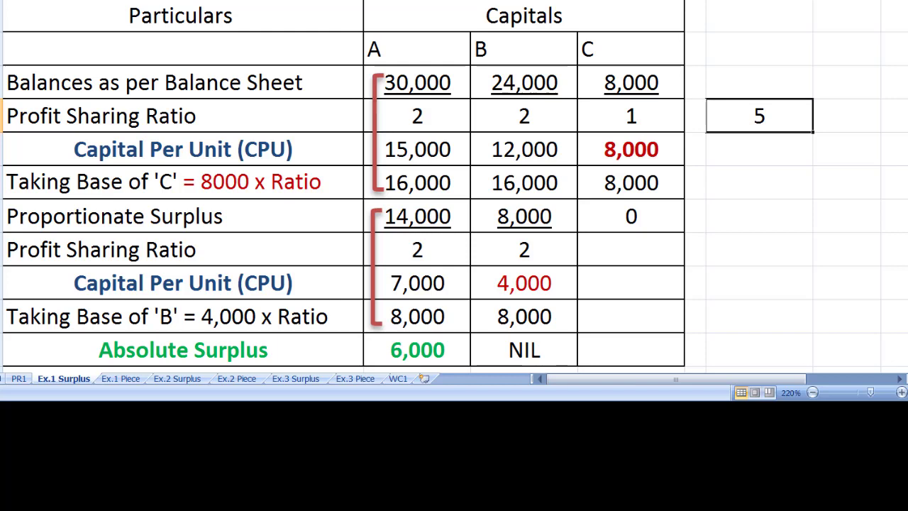
{"action": "key", "text": "BackSpace"}
{"action": "key", "text": "Return"}
{"action": "key", "text": "Up"}
- Review A's Absolute Surplus and the Proportionate Surplus of A and B, and leave the full-screen view
{"action": "left_click", "coordinate": [444, 355]}
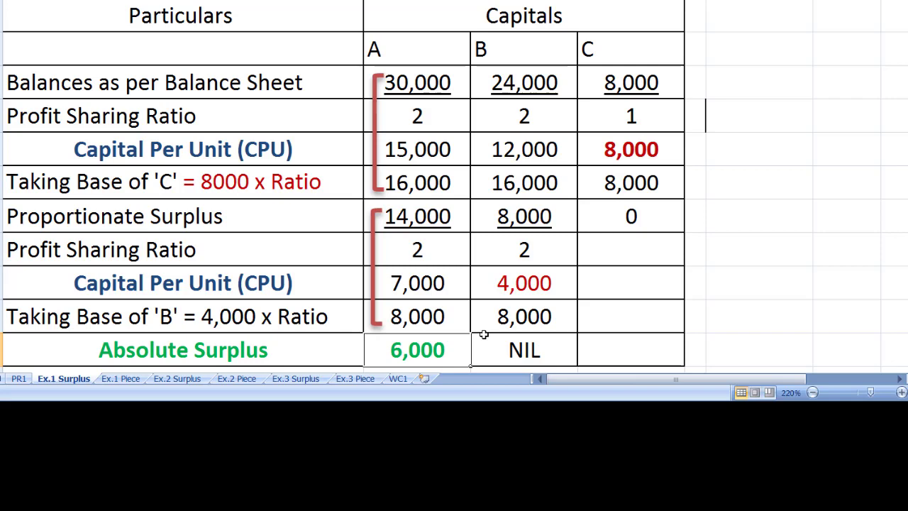
{"action": "left_click_drag", "start_coordinate": [408, 218], "coordinate": [528, 209]}
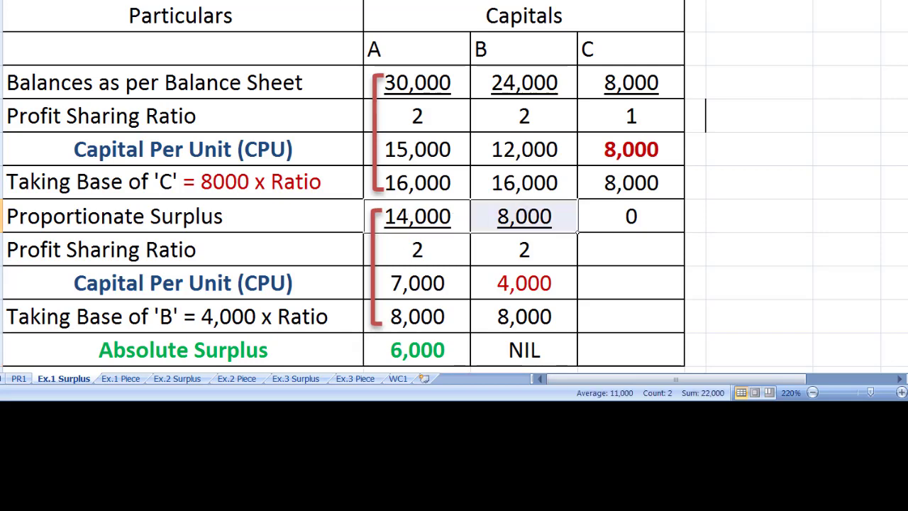
{"action": "key", "text": "Escape"}
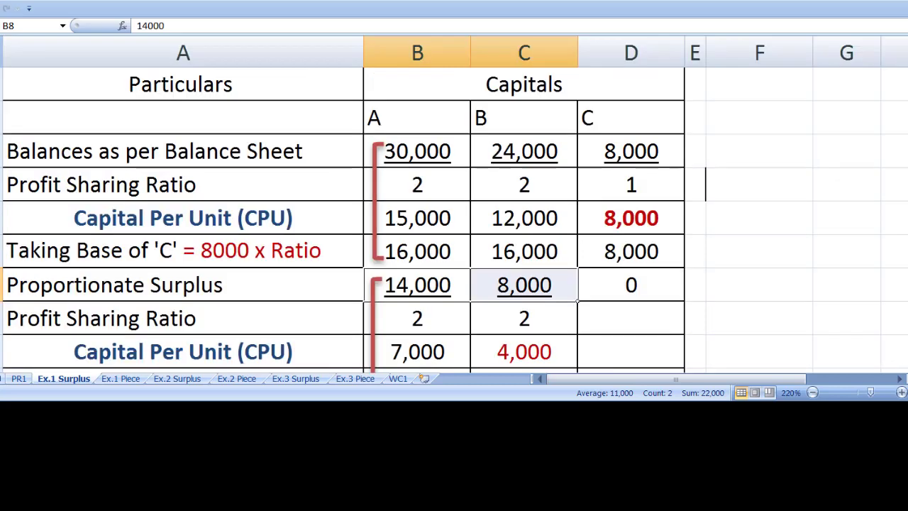
- Colour the Proportionate Surplus amounts of A and B in B8:C8 green
{"action": "left_click", "coordinate": [198, 1]}
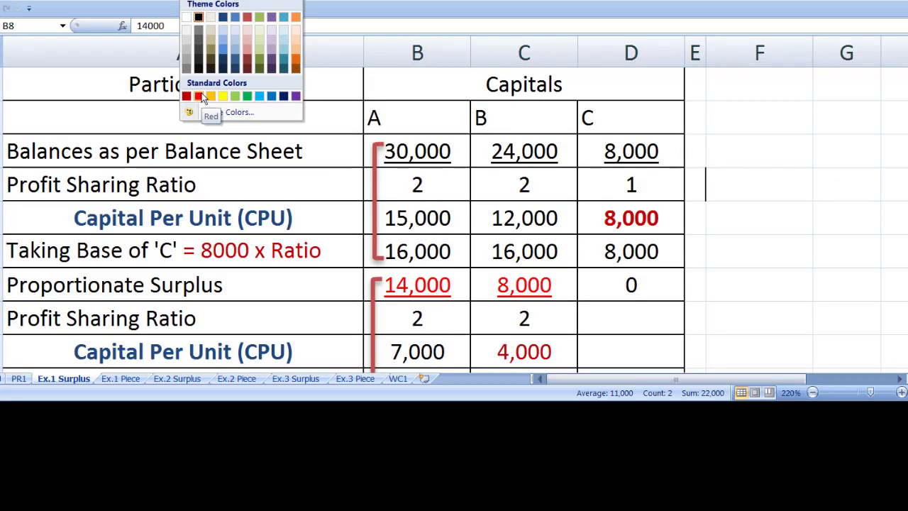
{"action": "left_click", "coordinate": [246, 98]}
{"action": "left_click", "coordinate": [779, 278]}
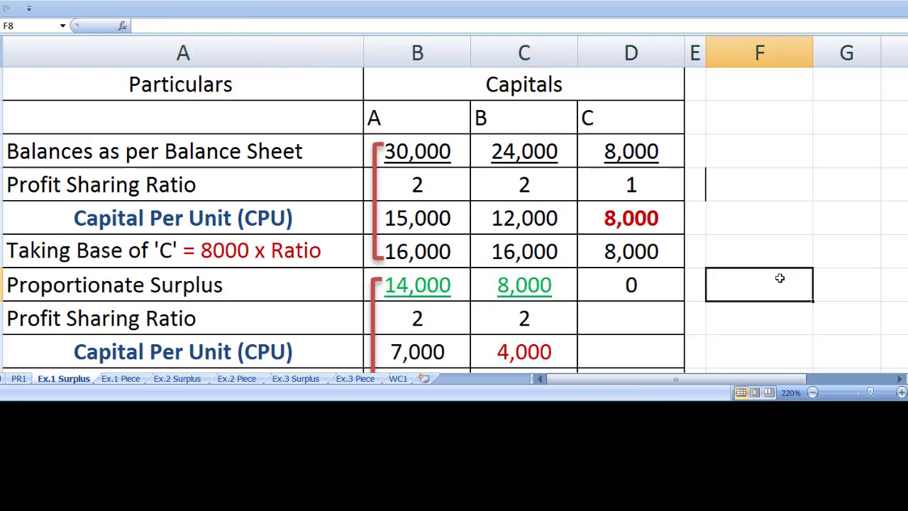
- Enter the heading A in F7 beside the statement and 14000 beneath it in F8
{"action": "scroll", "coordinate": [724, 266], "scroll_direction": "down", "scroll_amount": 1}
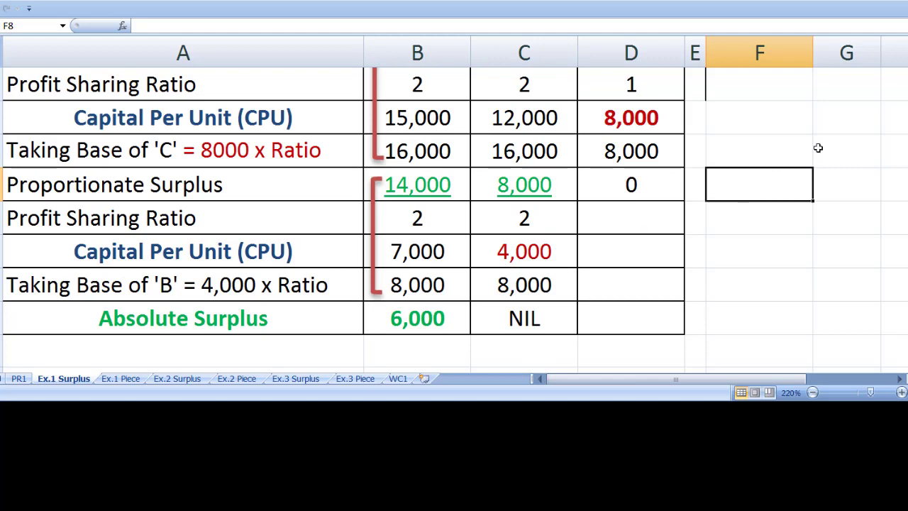
{"action": "key", "text": "Up"}
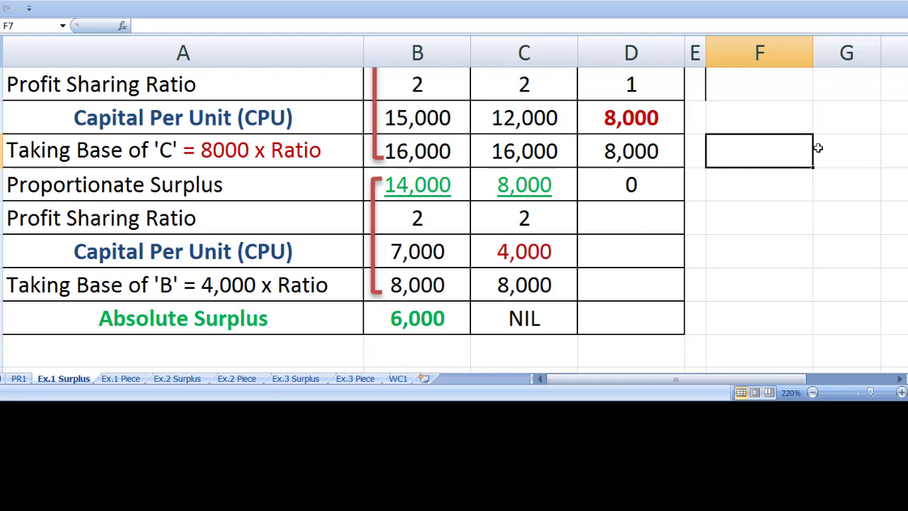
{"action": "type", "text": "A"}
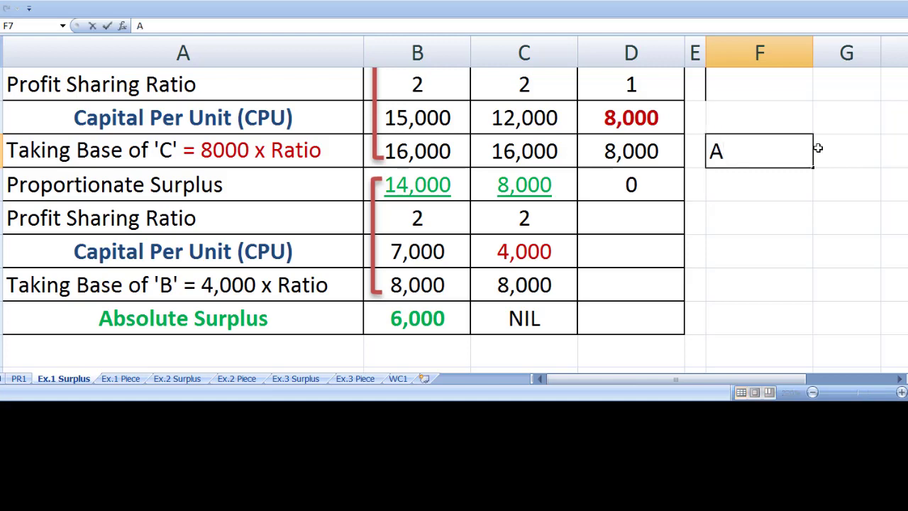
{"action": "key", "text": "Return"}
{"action": "type", "text": "14000"}
{"action": "key", "text": "Tab"}
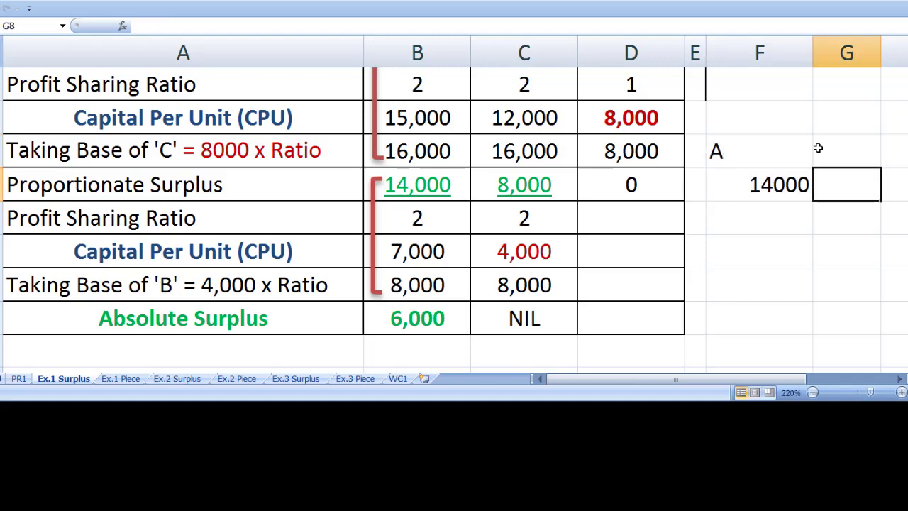
- Enter the heading B in G7 and 6000 beneath it in G8
{"action": "key", "text": "Up"}
{"action": "type", "text": "B"}
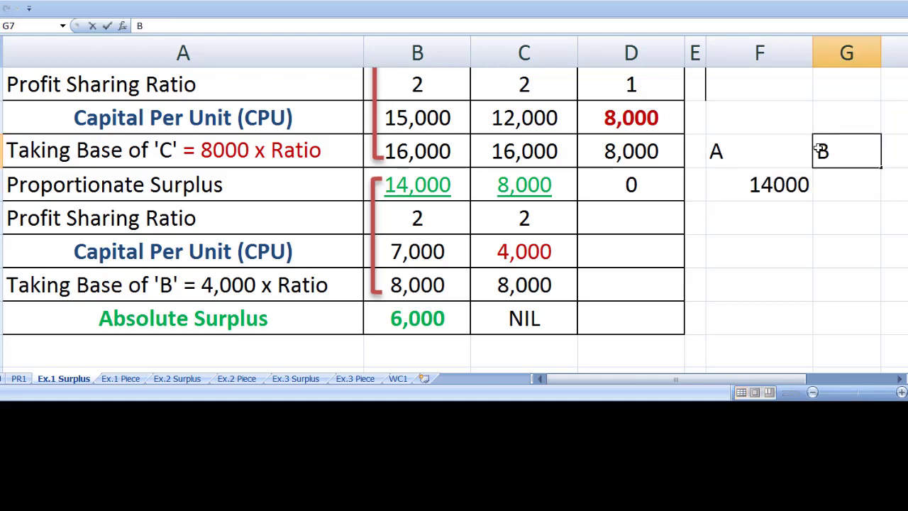
{"action": "key", "text": "Return"}
{"action": "type", "text": "6000"}
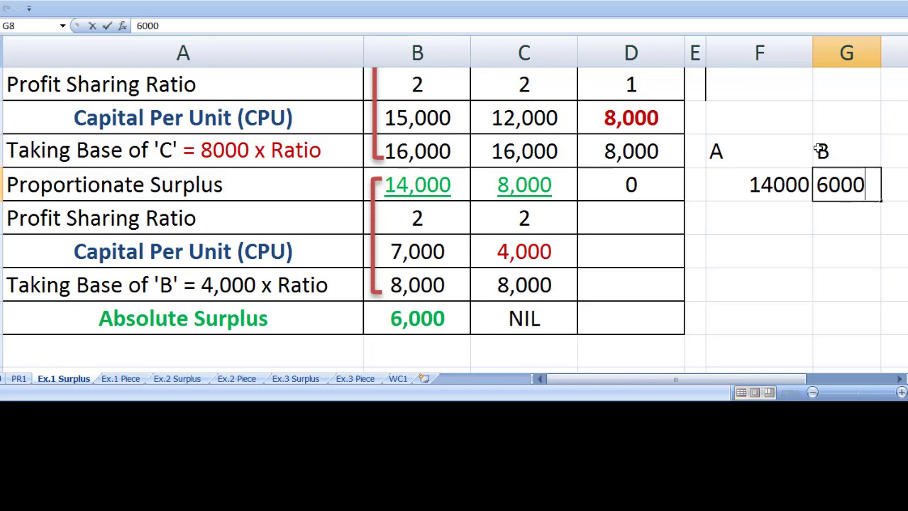
{"action": "key", "text": "Return"}
- Enter 6000 in F9 beneath A's 14000
{"action": "key", "text": "Left"}
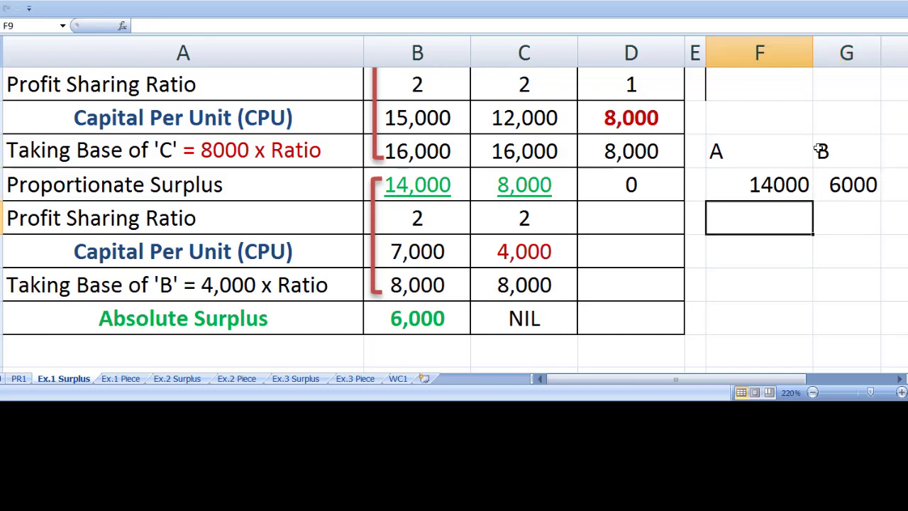
{"action": "type", "text": "6"}
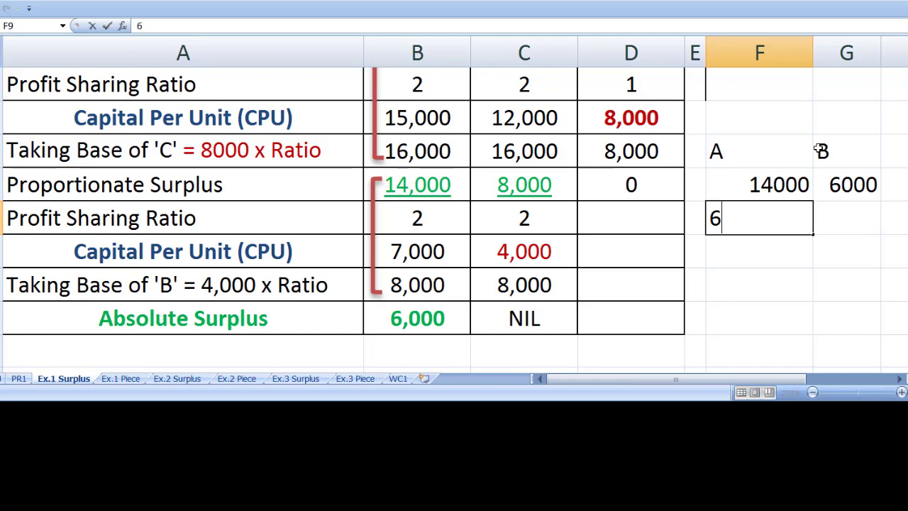
{"action": "type", "text": "000"}
{"action": "key", "text": "Return"}
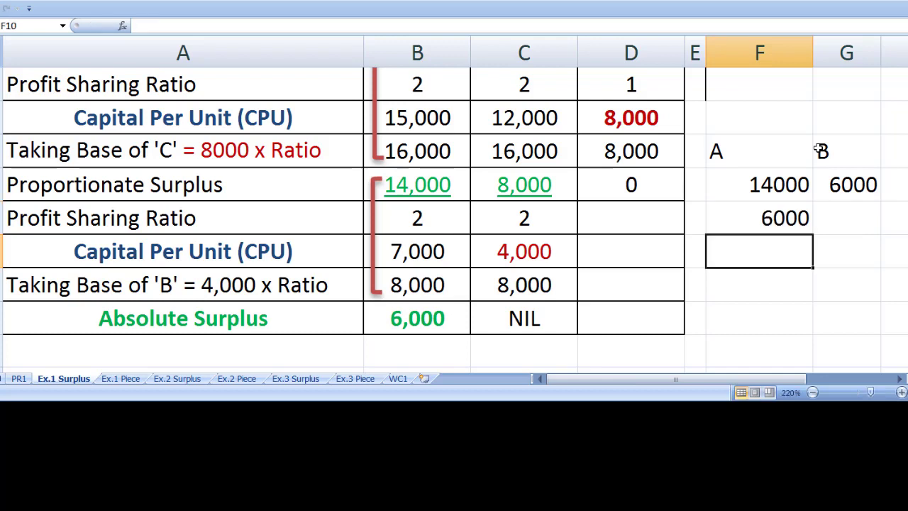
- Subtract F9 from F8 in cell F10 with =F8-F9 and make the result bold
{"action": "key", "text": "Up"}
{"action": "key", "text": "Down"}
{"action": "type", "text": "="}
{"action": "key", "text": "Up"}
{"action": "key", "text": "Up"}
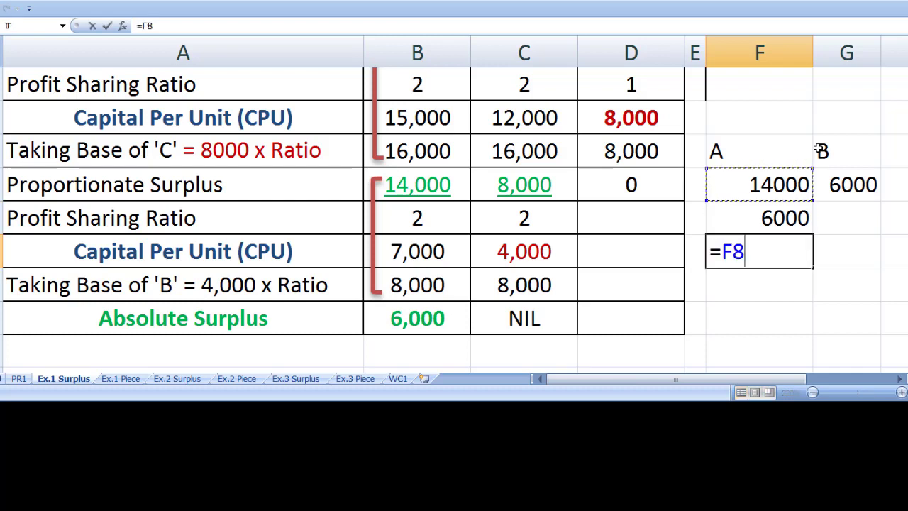
{"action": "type", "text": "-"}
{"action": "key", "text": "Up"}
{"action": "key", "text": "Return"}
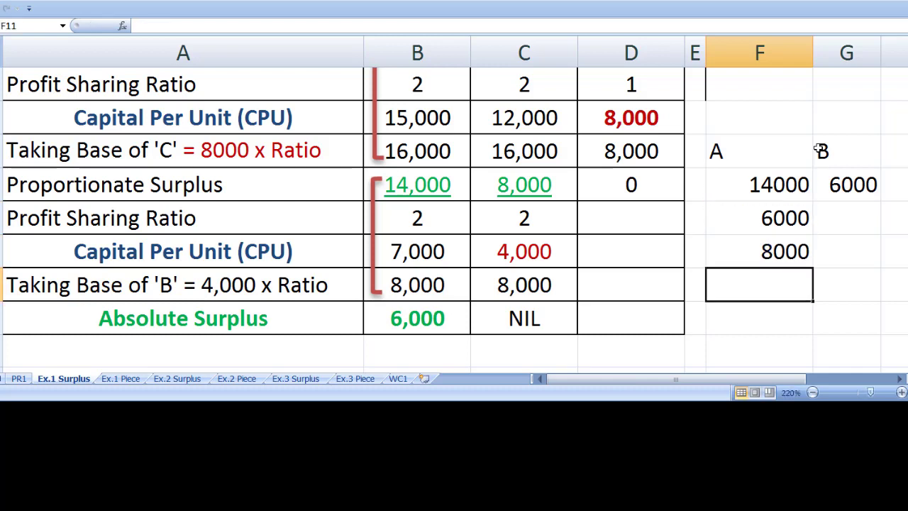
{"action": "key", "text": "Up"}
{"action": "key", "text": "ctrl+b"}
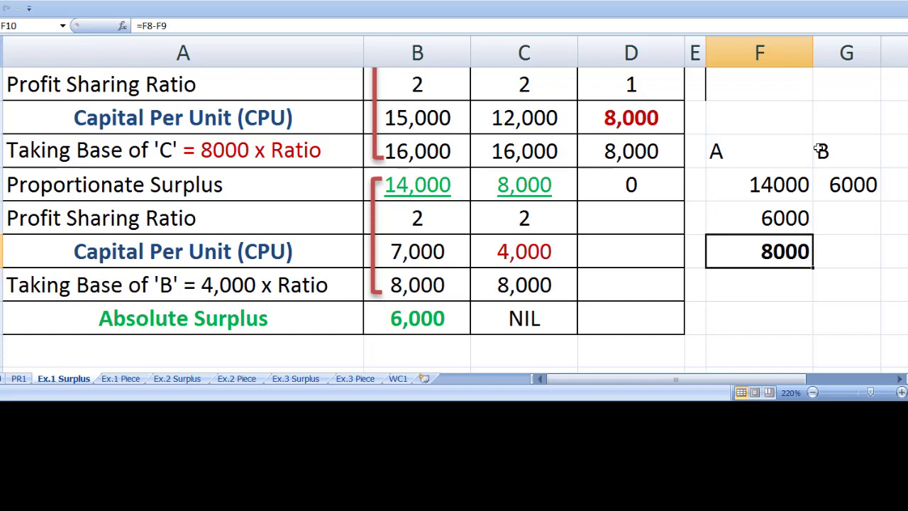
- Make B's 6000 in cell G8 bold
{"action": "key", "text": "Right"}
{"action": "key", "text": "Up"}
{"action": "key", "text": "Up"}
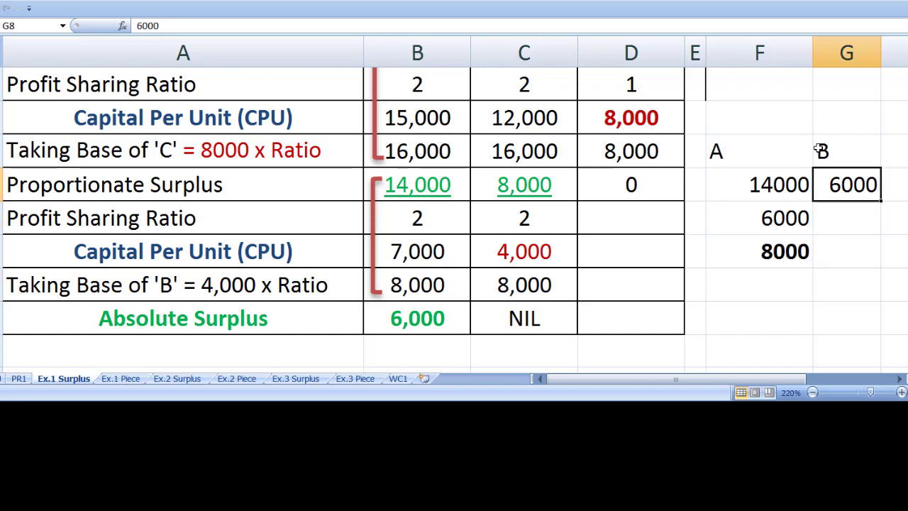
{"action": "key", "text": "ctrl+b"}
- Subtract G9 from G8 in cell G10 with =G8-G9 and make the result bold
{"action": "key", "text": "Down"}
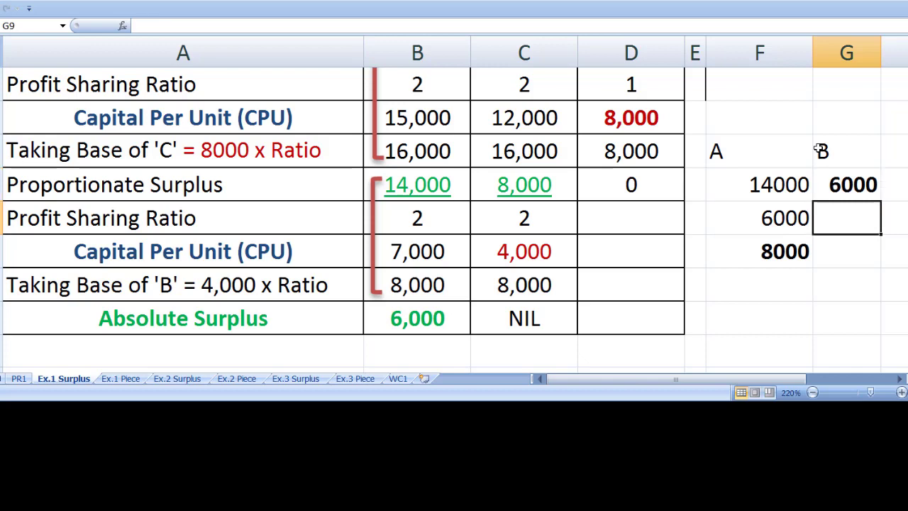
{"action": "key", "text": "Down"}
{"action": "type", "text": "="}
{"action": "key", "text": "Up"}
{"action": "key", "text": "Up"}
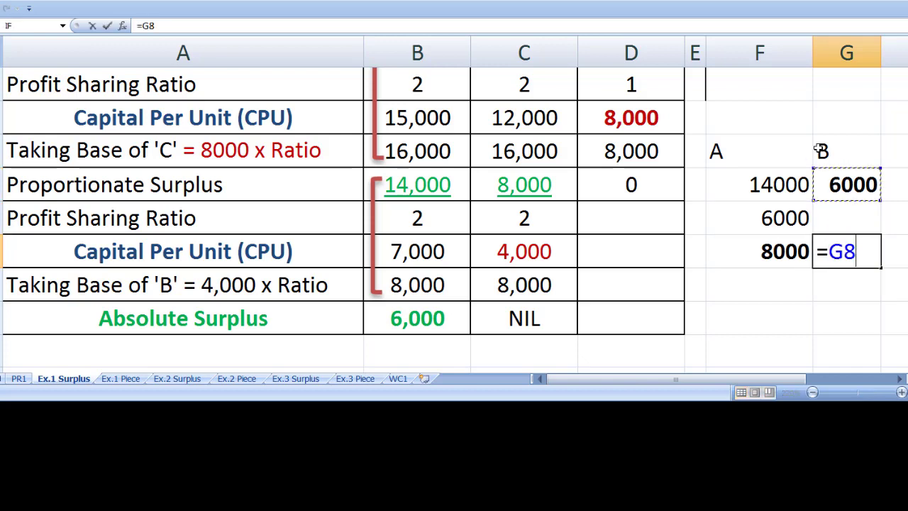
{"action": "type", "text": "-"}
{"action": "key", "text": "Up"}
{"action": "key", "text": "Return"}
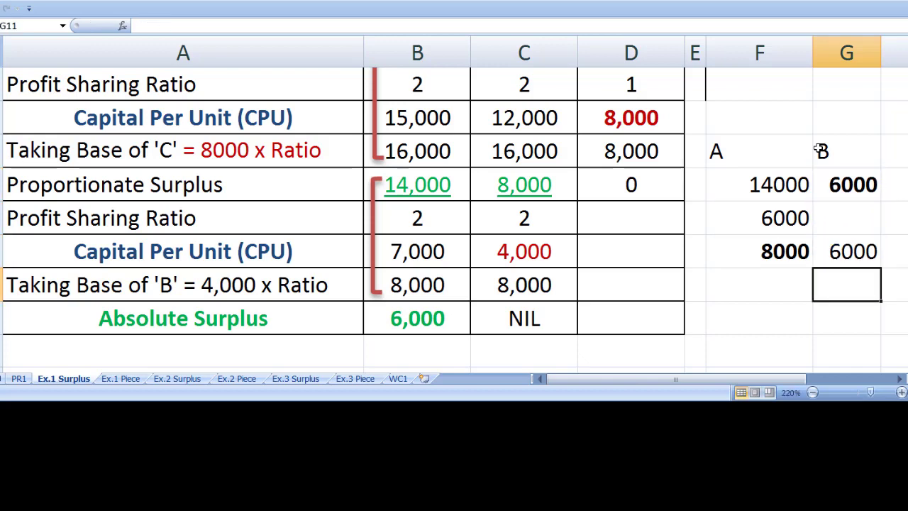
{"action": "key", "text": "Up"}
{"action": "key", "text": "ctrl+b"}
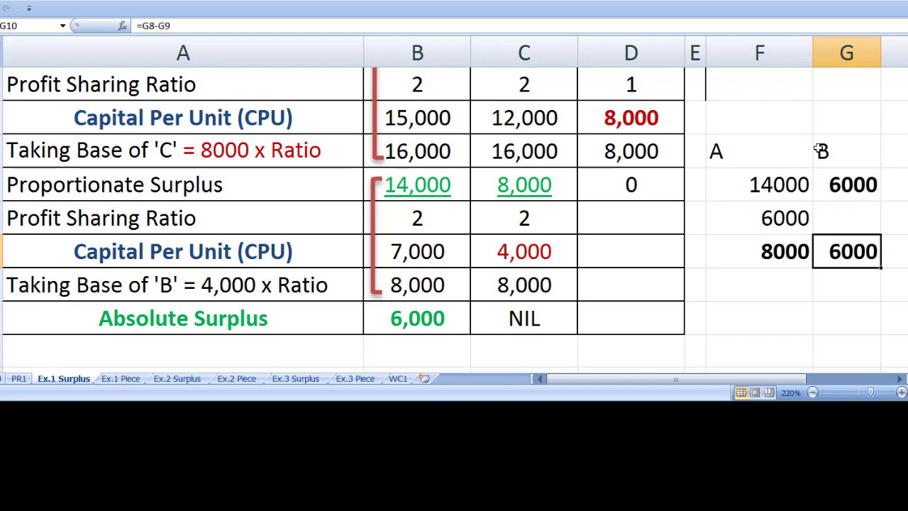
- Widen column E to make room for row labels and narrow column F
{"action": "left_click", "coordinate": [721, 214]}
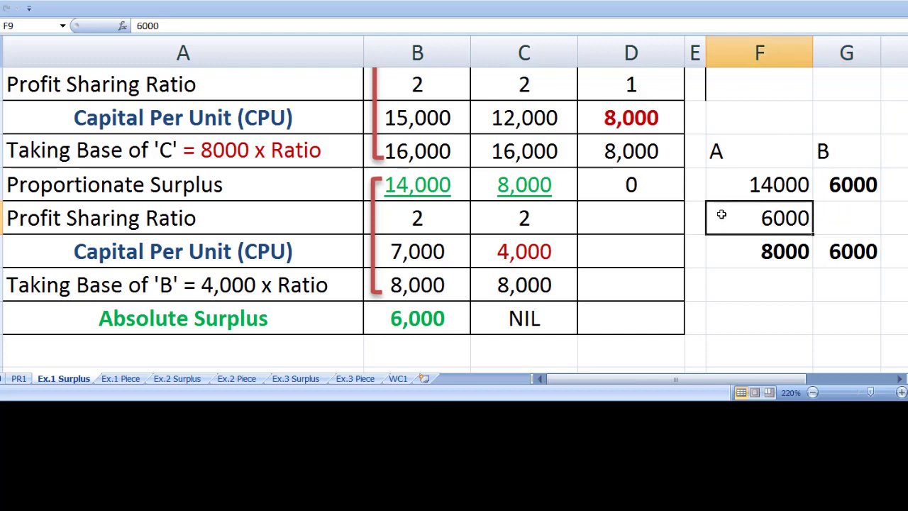
{"action": "left_click_drag", "start_coordinate": [706, 47], "coordinate": [726, 47]}
{"action": "left_click_drag", "start_coordinate": [834, 53], "coordinate": [805, 55]}
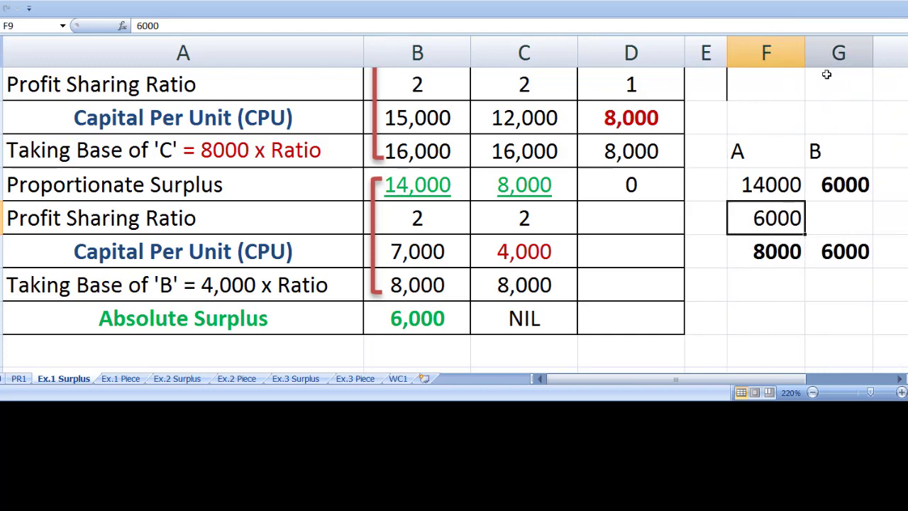
{"action": "left_click", "coordinate": [699, 184]}
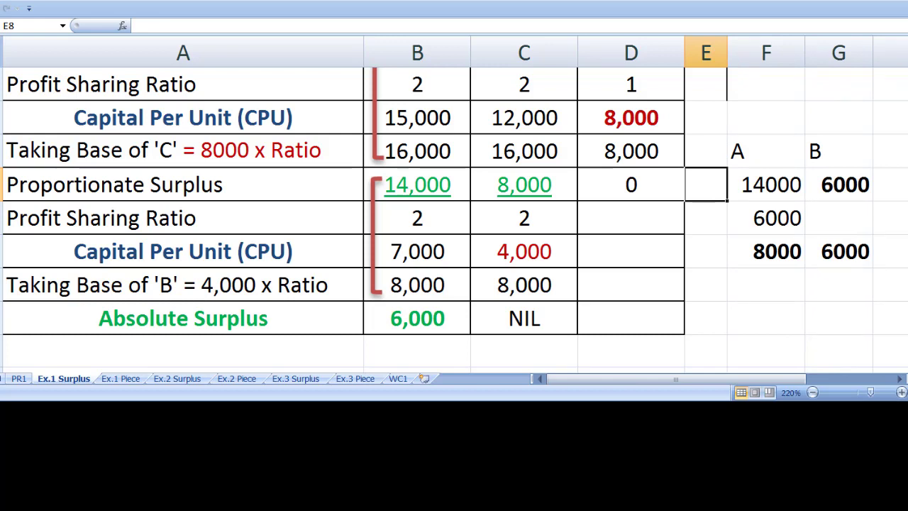
{"action": "type", "text": "1st"}
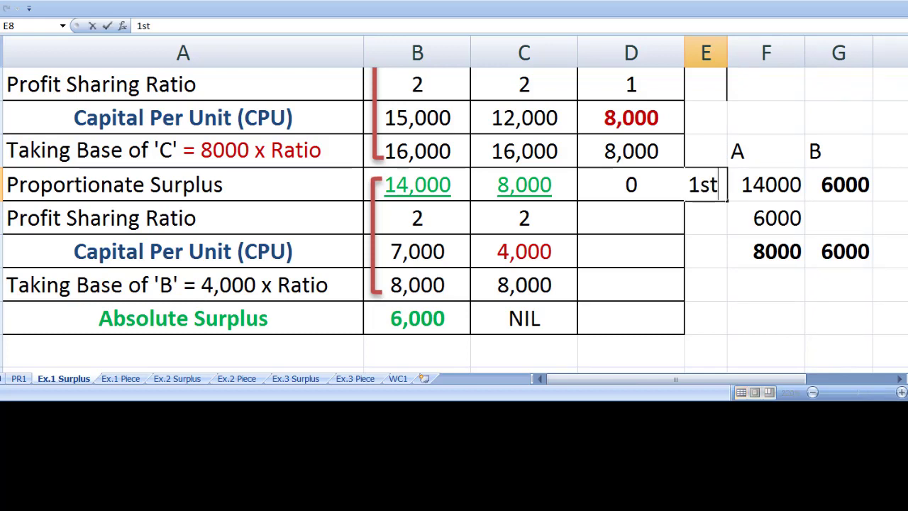
{"action": "key", "text": "BackSpace"}
{"action": "key", "text": "BackSpace"}
{"action": "key", "text": "BackSpace"}
- Label the rows of the side calculation 1st in E9 and 2nd in E10
{"action": "key", "text": "Return"}
{"action": "type", "text": "s"}
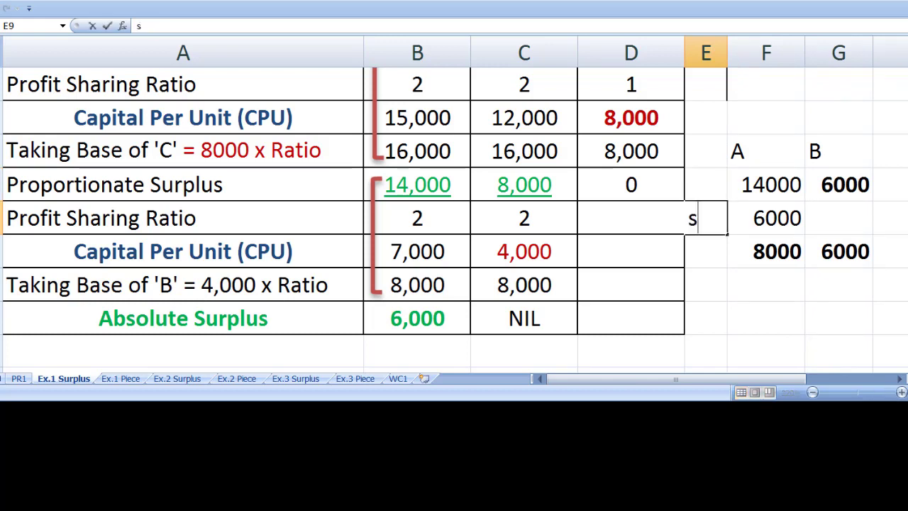
{"action": "key", "text": "BackSpace"}
{"action": "type", "text": "1st"}
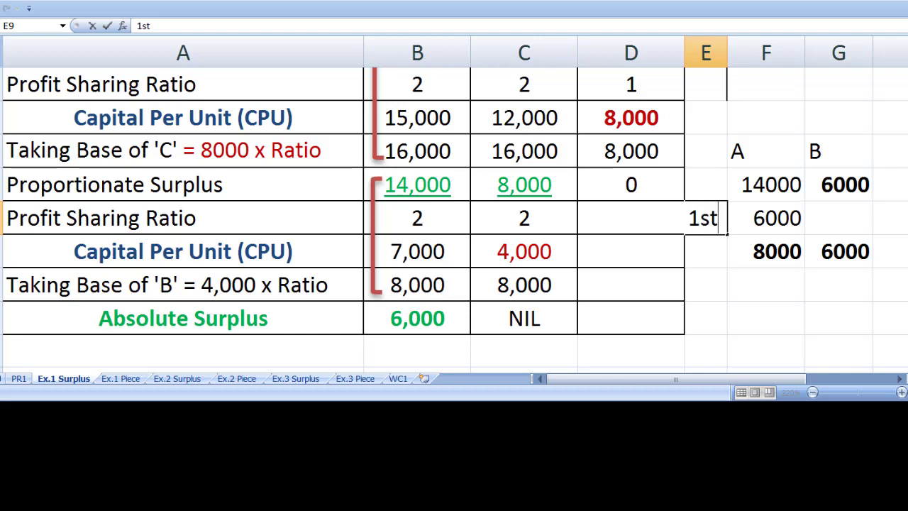
{"action": "key", "text": "Return"}
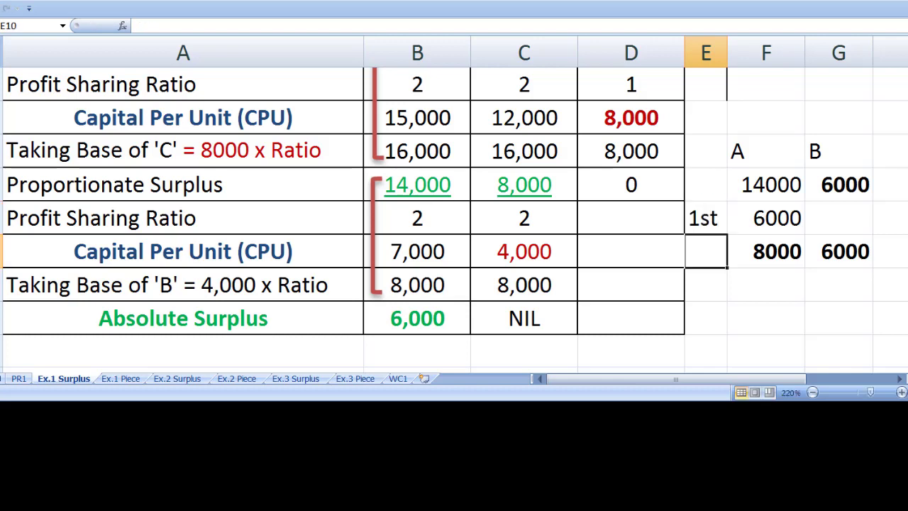
{"action": "type", "text": "2nd"}
{"action": "key", "text": "Tab"}
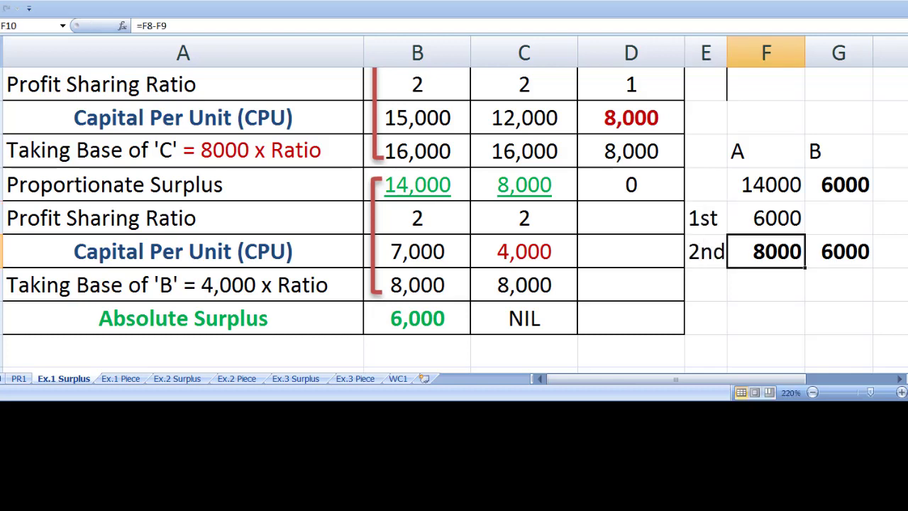
{"action": "left_click", "coordinate": [766, 285]}
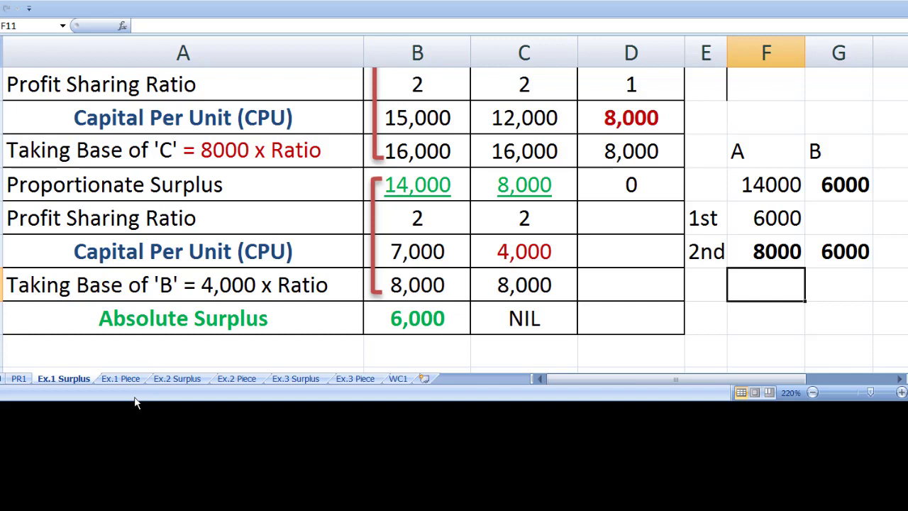
- Open the Ex.1 Piece sheet and reduce the window height until only the cash distribution statement's headings show
{"action": "left_click", "coordinate": [121, 378]}
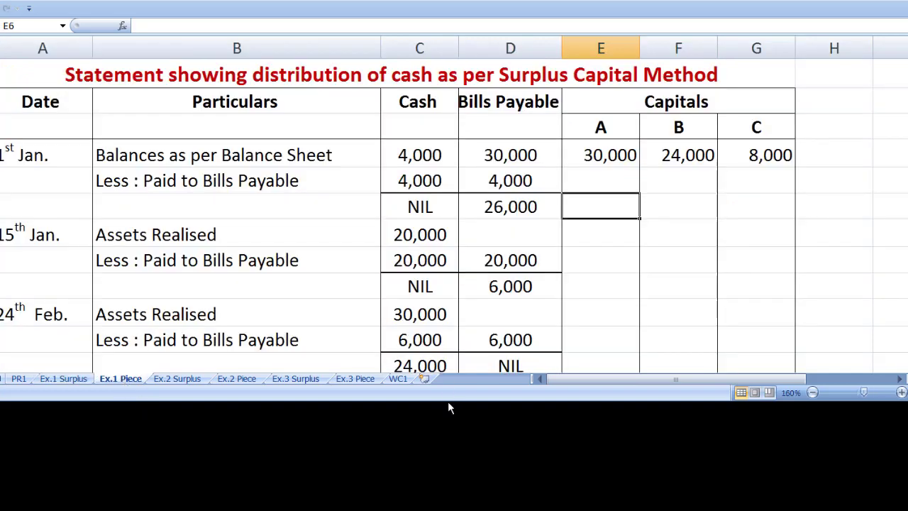
{"action": "left_click_drag", "start_coordinate": [447, 402], "coordinate": [399, 165]}
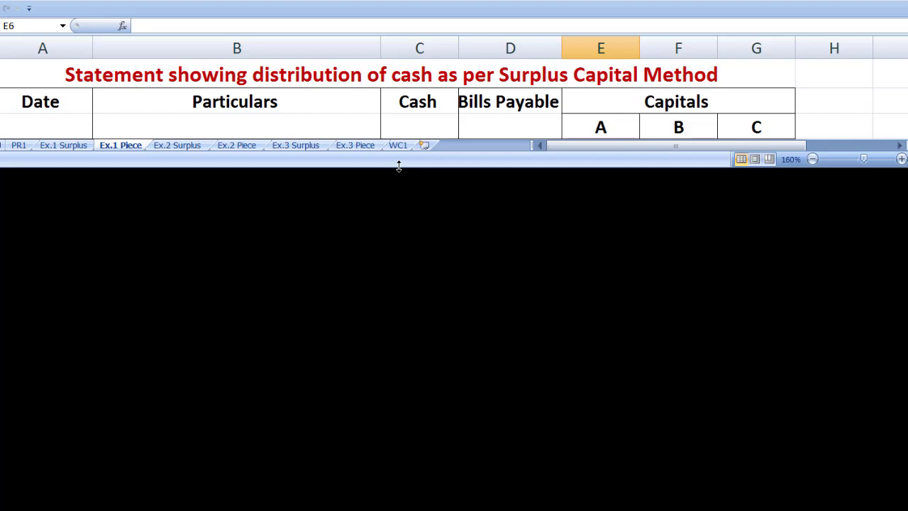
- Review the partners' capitals, Bills Payable and assets in the balance sheet on sheet PR1, and shrink the window again
{"action": "key", "text": "ctrl+Page_Up"}
{"action": "key", "text": "ctrl+Page_Up"}
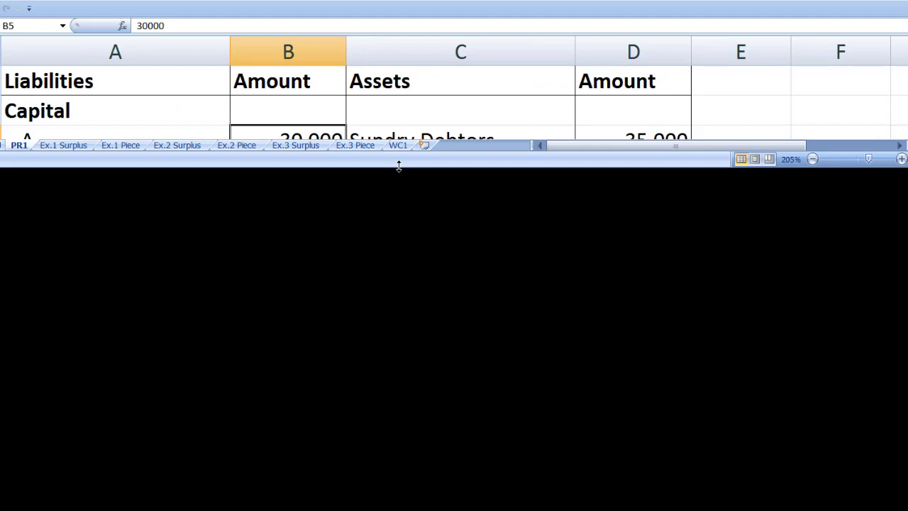
{"action": "left_click_drag", "start_coordinate": [398, 166], "coordinate": [411, 303]}
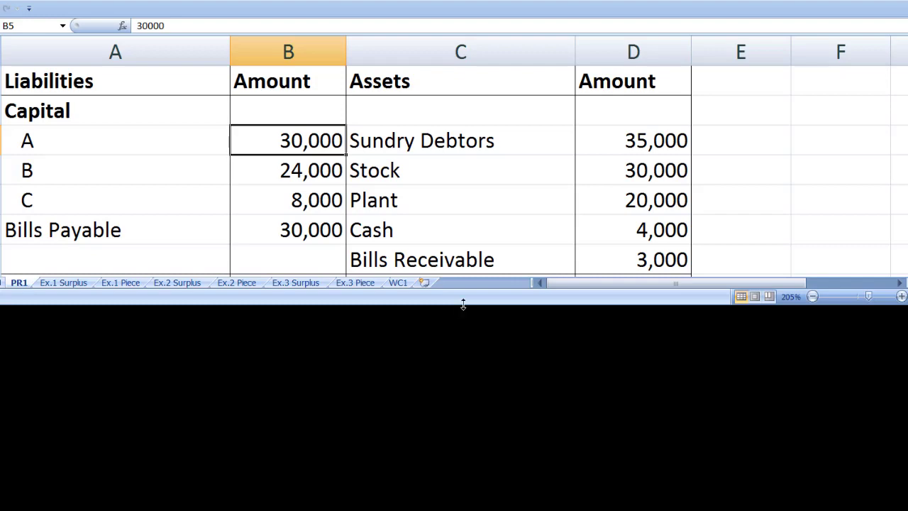
{"action": "left_click_drag", "start_coordinate": [463, 304], "coordinate": [420, 154]}
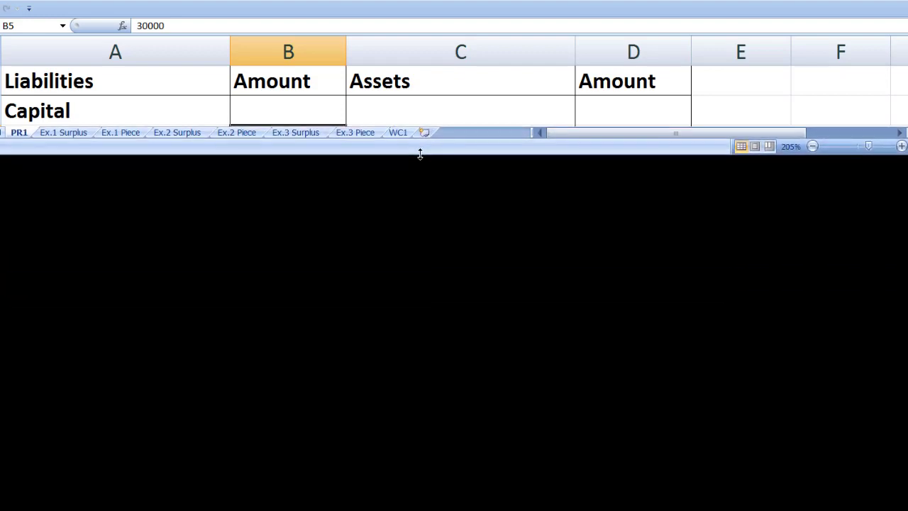
- Return to the Ex.1 Piece sheet and extend the window just enough to show the A, B and C capital headings
{"action": "left_click", "coordinate": [121, 133]}
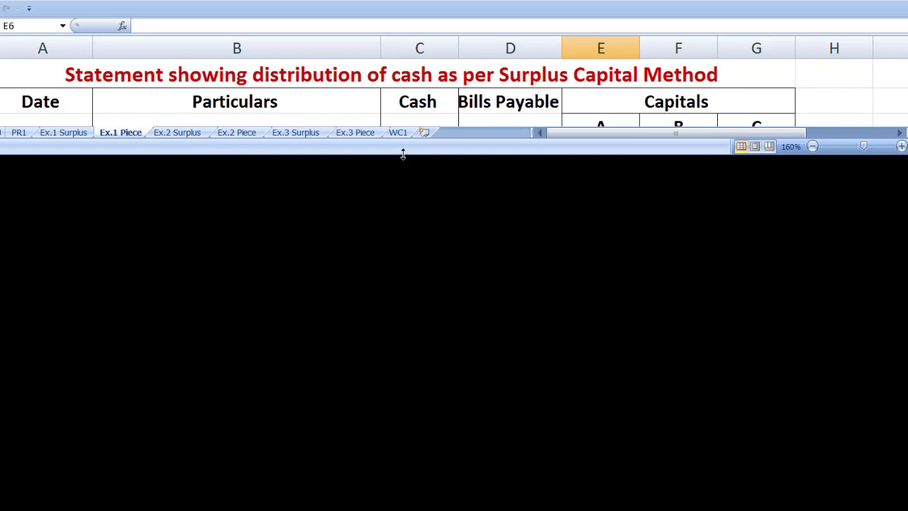
{"action": "left_click_drag", "start_coordinate": [402, 153], "coordinate": [403, 167]}
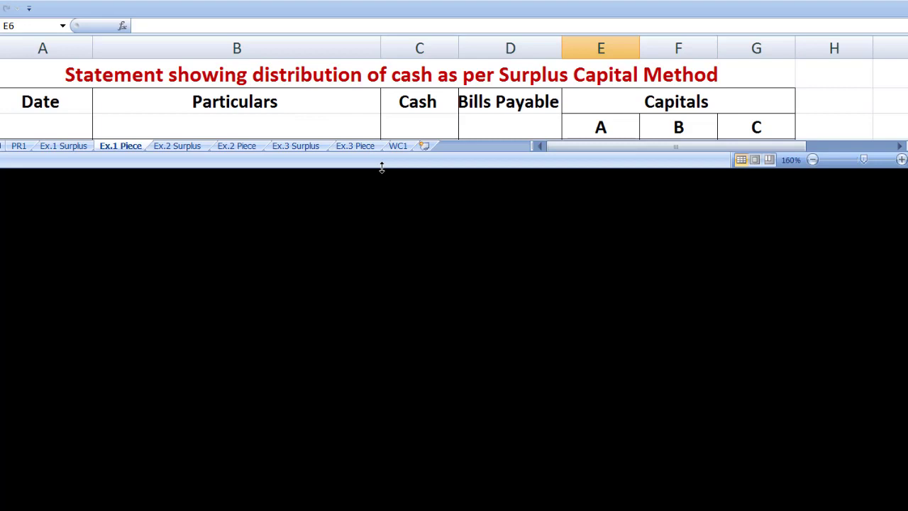
- Extend the window row by row to reveal the opening balances, the 1st Jan. payment to Bills Payable and the remaining balances
{"action": "left_click_drag", "start_coordinate": [382, 167], "coordinate": [386, 196]}
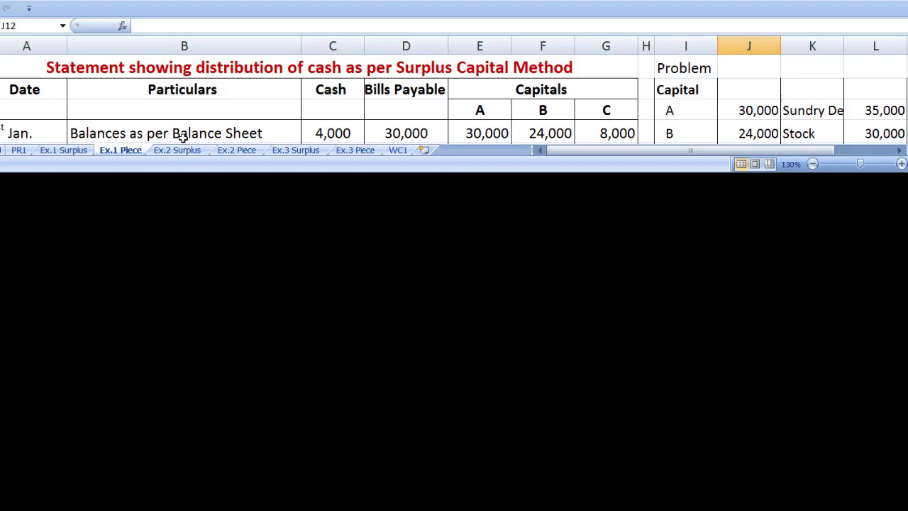
{"action": "left_click", "coordinate": [785, 129]}
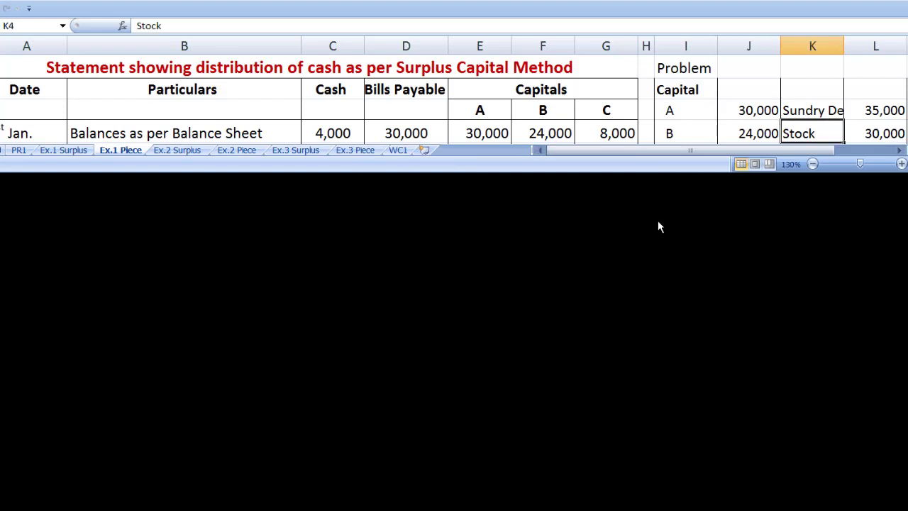
{"action": "mouse_move", "coordinate": [592, 170]}
{"action": "left_mouse_down"}
{"action": "mouse_move", "coordinate": [602, 228]}
{"action": "mouse_move", "coordinate": [600, 171]}
{"action": "left_mouse_up"}
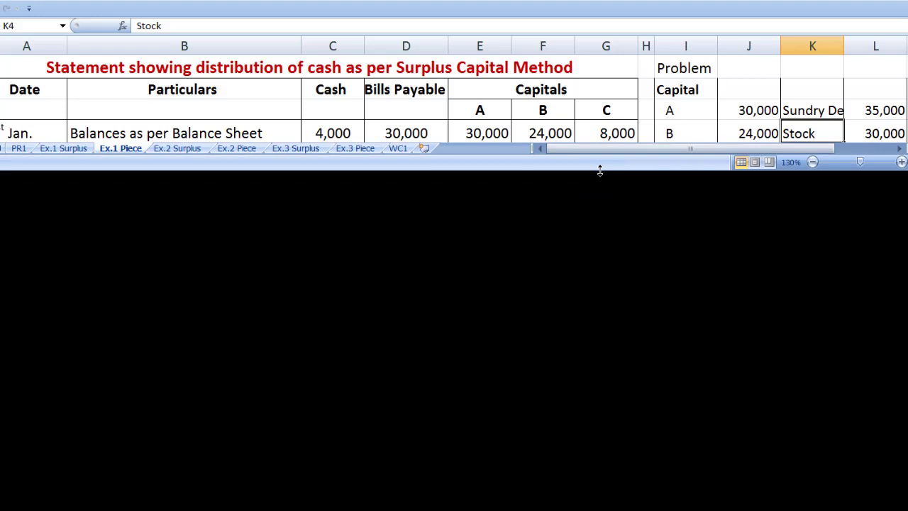
{"action": "mouse_move", "coordinate": [600, 170]}
{"action": "left_mouse_down"}
{"action": "mouse_move", "coordinate": [600, 192]}
{"action": "mouse_move", "coordinate": [596, 173]}
{"action": "left_mouse_up"}
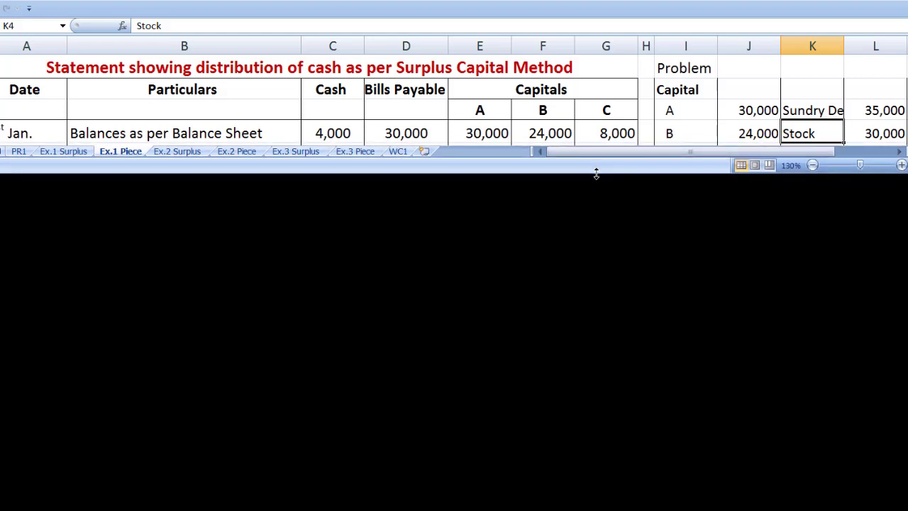
{"action": "left_click_drag", "start_coordinate": [595, 174], "coordinate": [596, 172]}
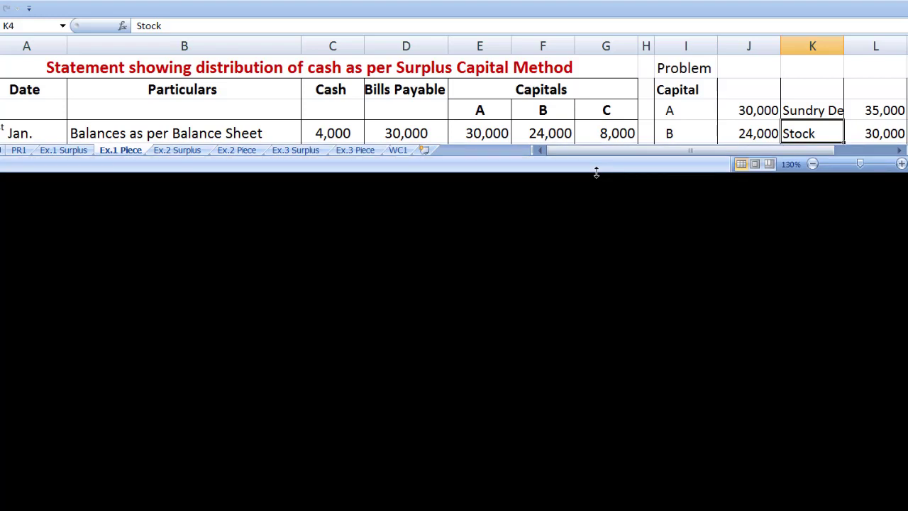
{"action": "left_click_drag", "start_coordinate": [596, 172], "coordinate": [596, 175]}
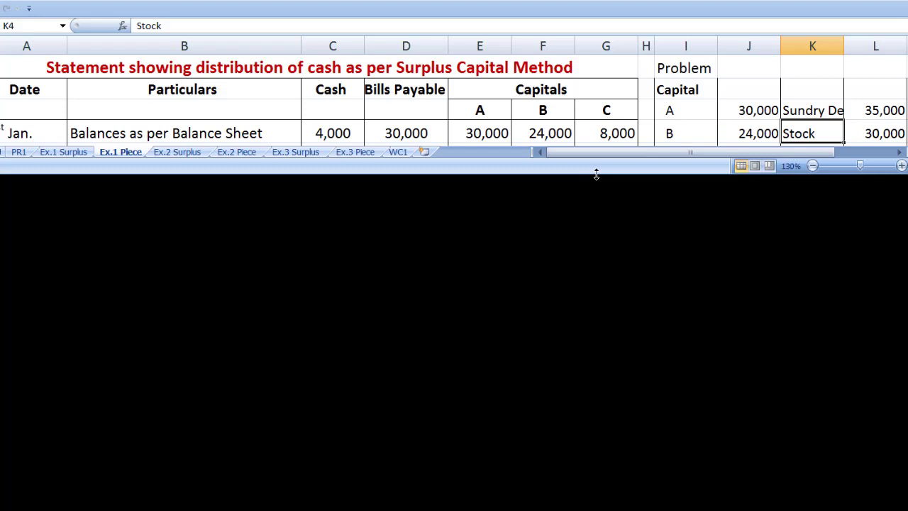
{"action": "left_click_drag", "start_coordinate": [596, 174], "coordinate": [596, 195]}
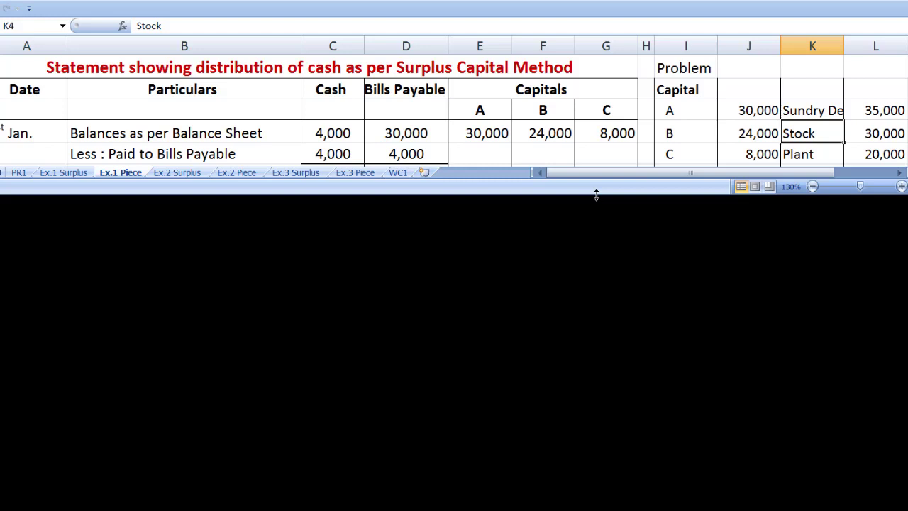
{"action": "left_click_drag", "start_coordinate": [596, 195], "coordinate": [598, 216]}
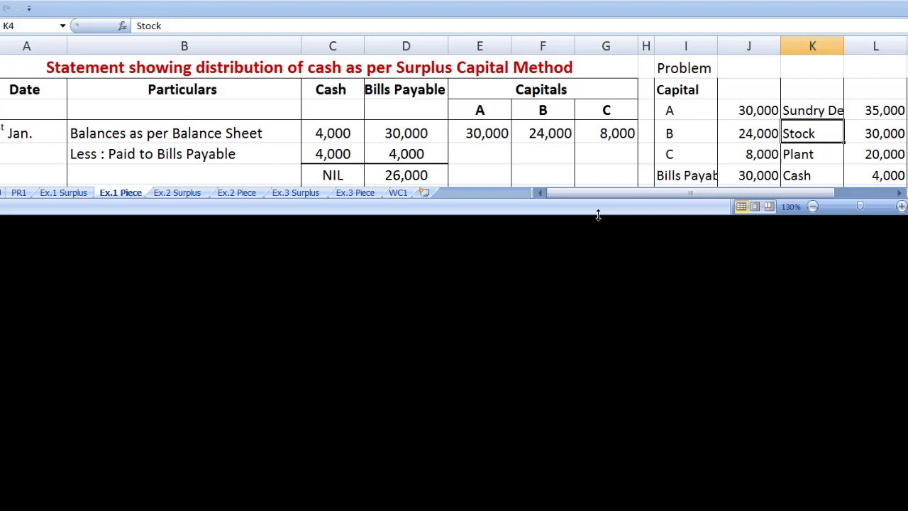
- Check the realisation dates and the 15th Jan. 2019 amount in the problem data, and shrink the window to the 15th Jan. Assets Realised row
{"action": "left_click_drag", "start_coordinate": [598, 215], "coordinate": [569, 354]}
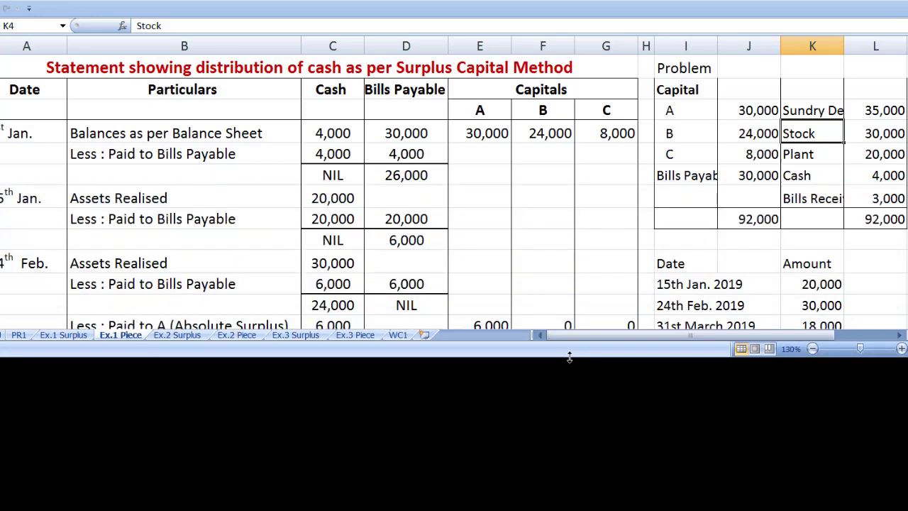
{"action": "left_click", "coordinate": [723, 287]}
{"action": "left_click", "coordinate": [817, 285]}
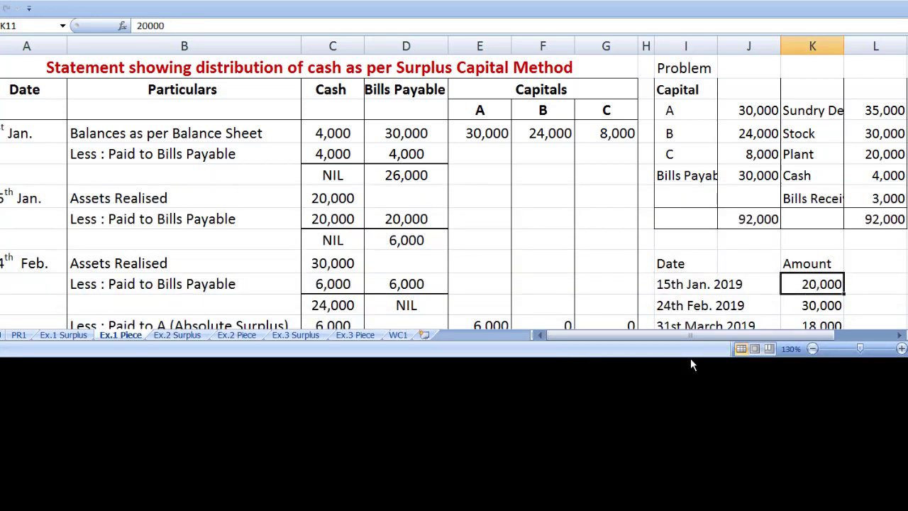
{"action": "left_click", "coordinate": [679, 306]}
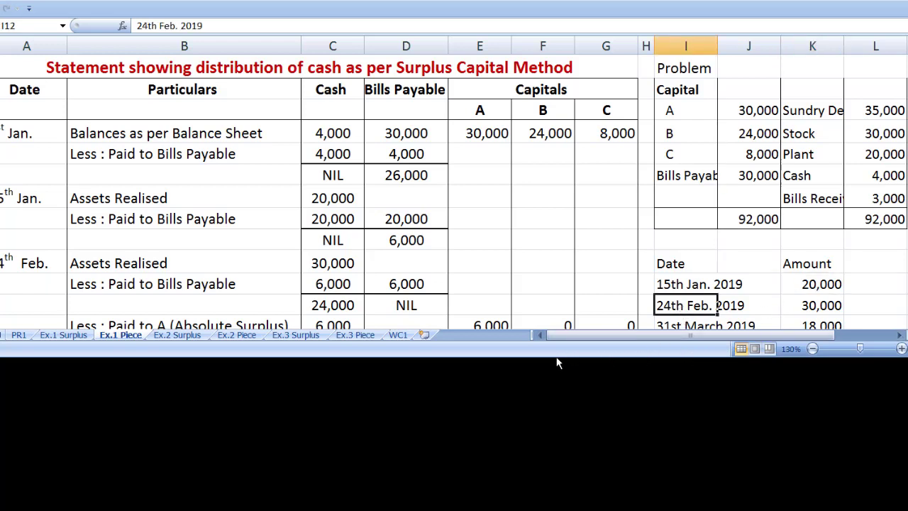
{"action": "left_click_drag", "start_coordinate": [555, 355], "coordinate": [550, 237]}
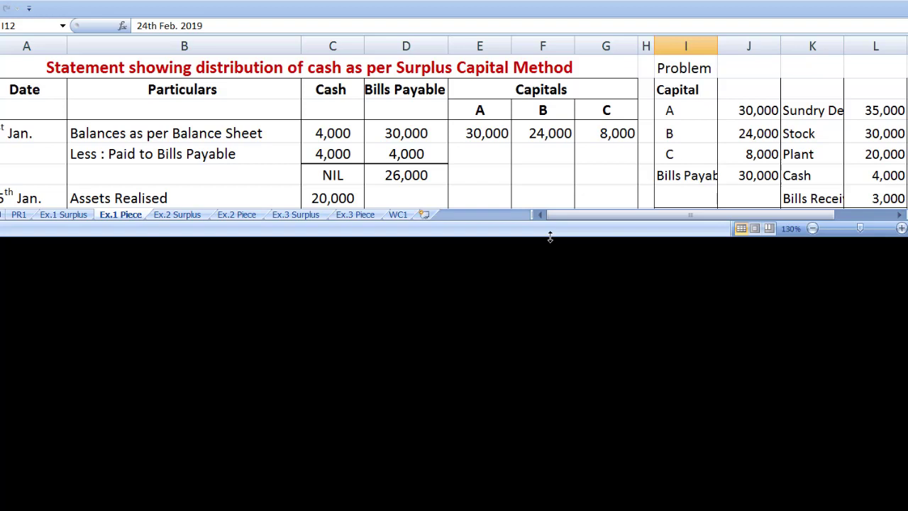
- Review the Bills Payable balance in D6 and reveal the 15th Jan. payment to Bills Payable with the balances after it
{"action": "left_click", "coordinate": [416, 173]}
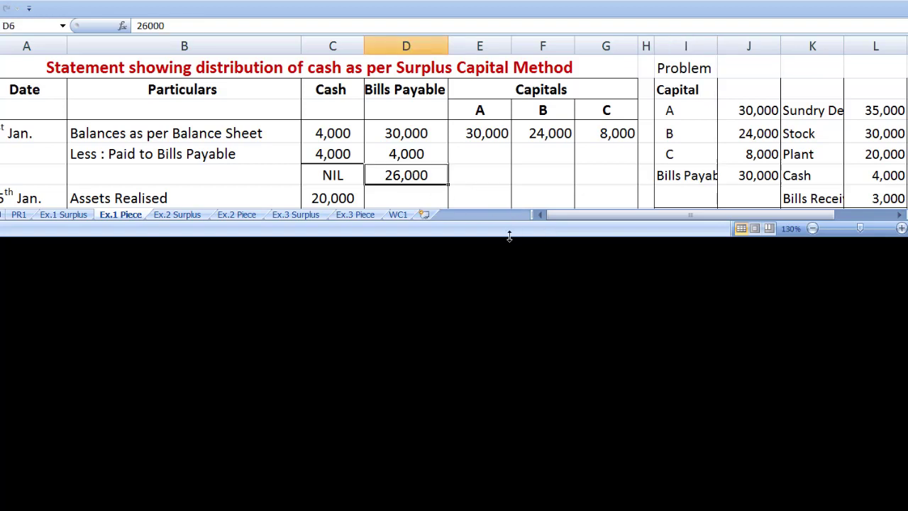
{"action": "left_click_drag", "start_coordinate": [509, 237], "coordinate": [510, 256]}
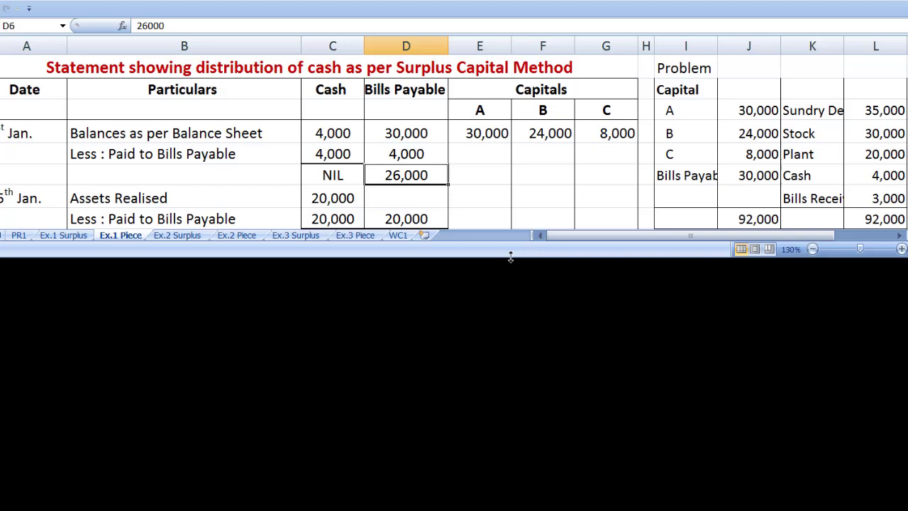
{"action": "left_click_drag", "start_coordinate": [509, 256], "coordinate": [518, 280]}
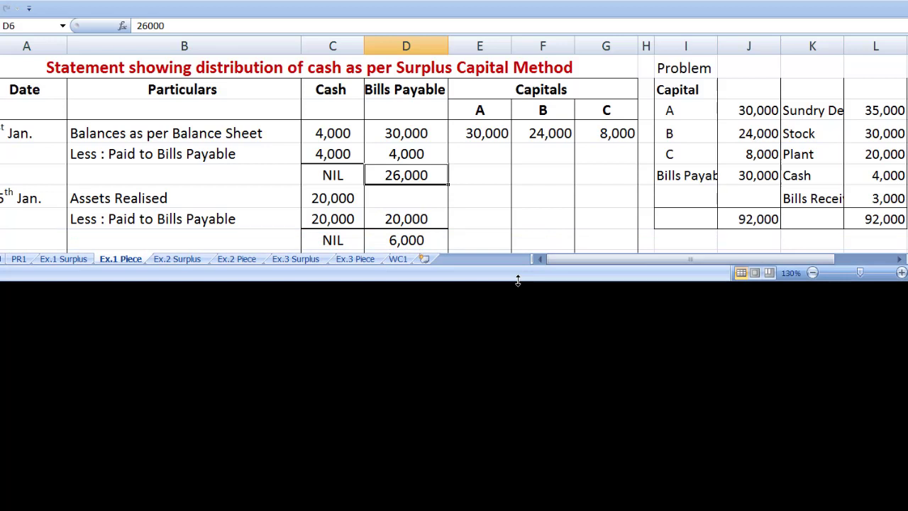
{"action": "left_click", "coordinate": [504, 221]}
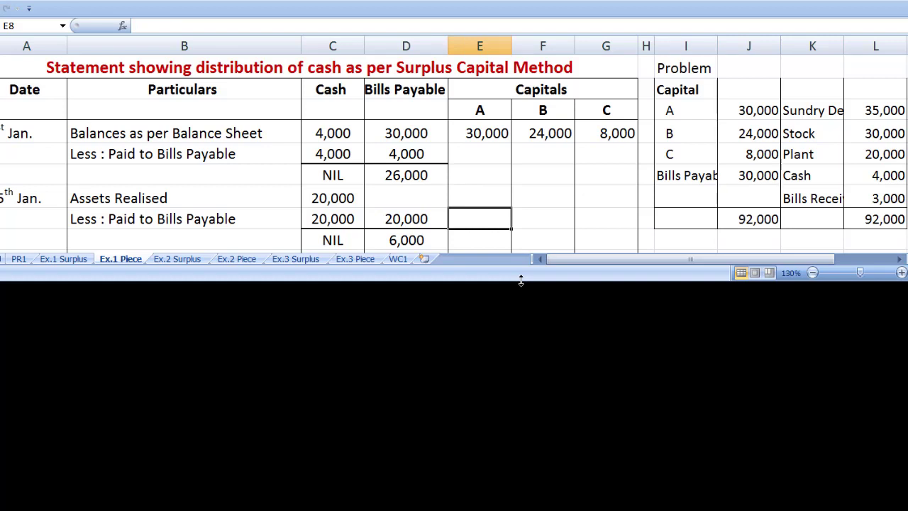
- Check the 24th Feb. 2019 amount in the problem data, and shrink the window to the 24th Feb. Assets Realised row
{"action": "left_click_drag", "start_coordinate": [521, 281], "coordinate": [534, 344]}
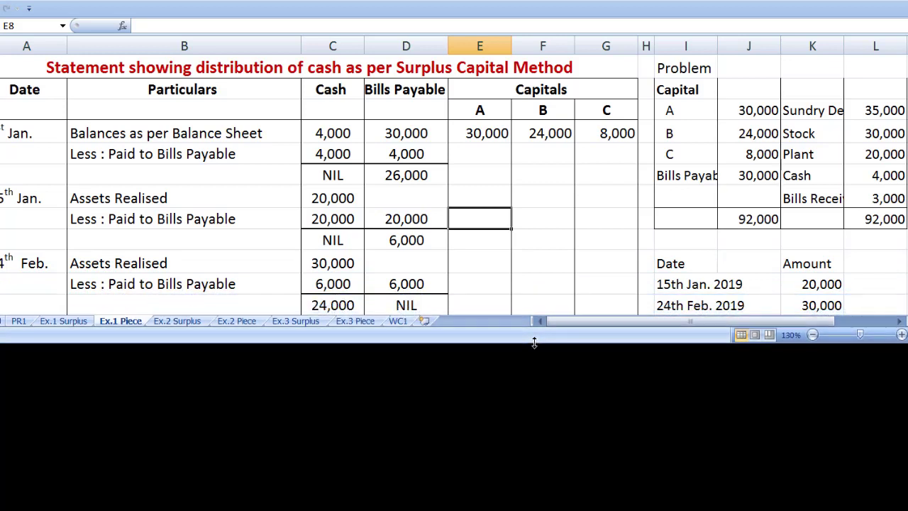
{"action": "left_click", "coordinate": [713, 307]}
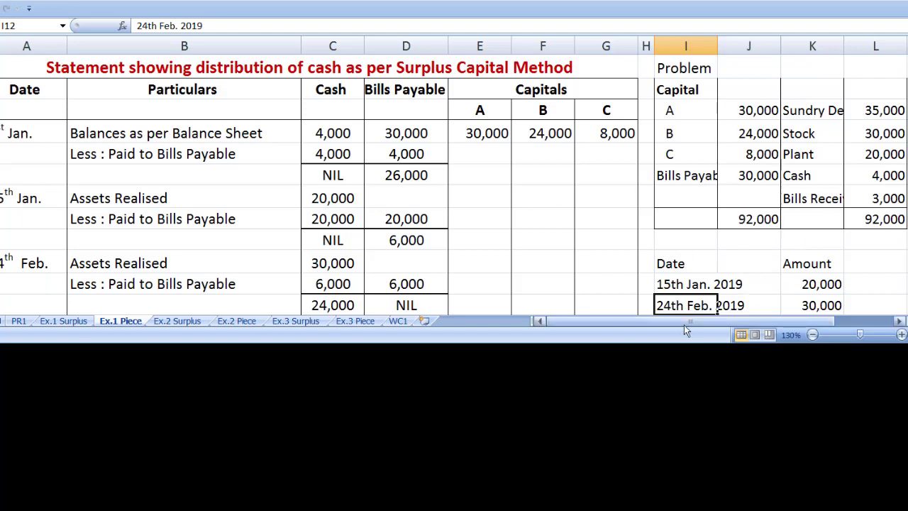
{"action": "left_click", "coordinate": [812, 305]}
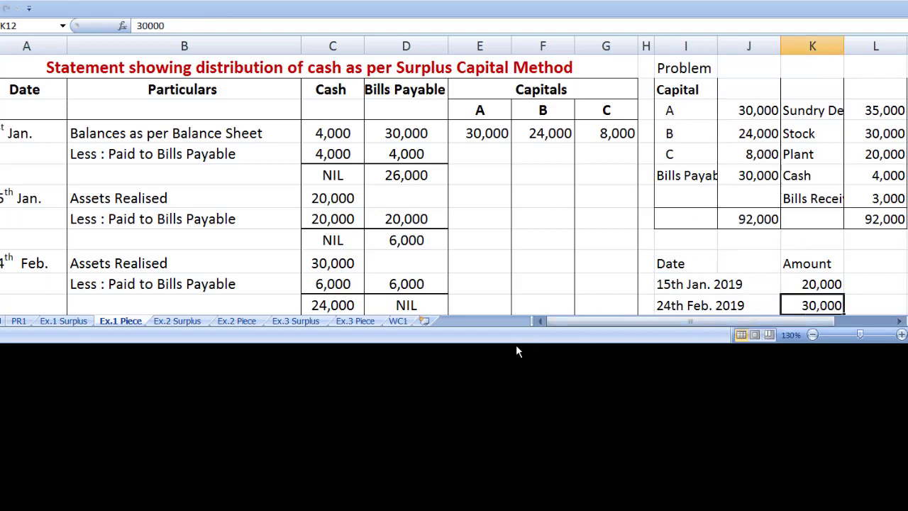
{"action": "left_click_drag", "start_coordinate": [509, 342], "coordinate": [492, 300]}
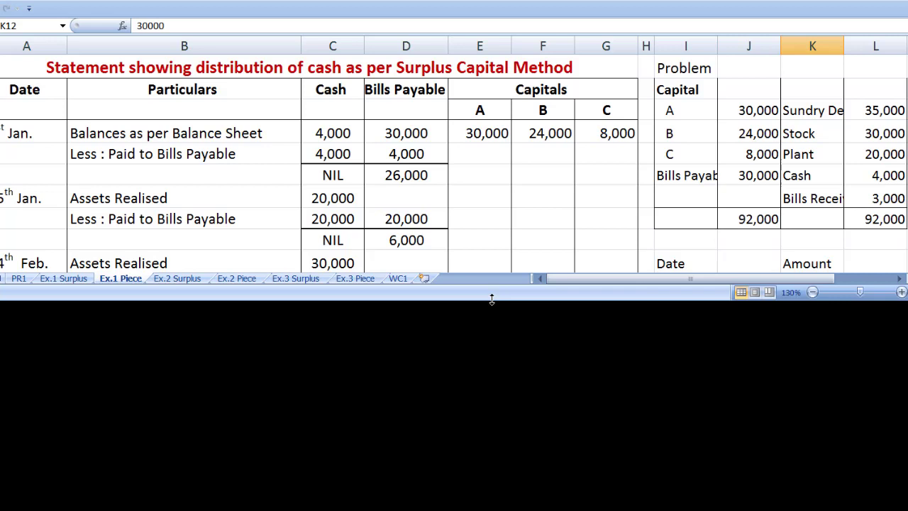
{"action": "left_click_drag", "start_coordinate": [491, 299], "coordinate": [492, 302]}
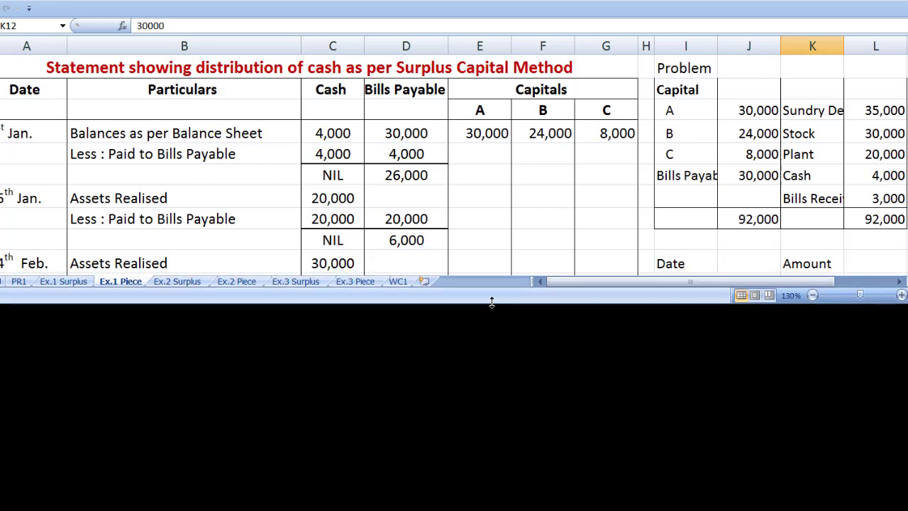
- Extend the window row by row to reveal the 24th Feb. payment to Bills Payable and the balances after it
{"action": "left_click_drag", "start_coordinate": [491, 302], "coordinate": [495, 322]}
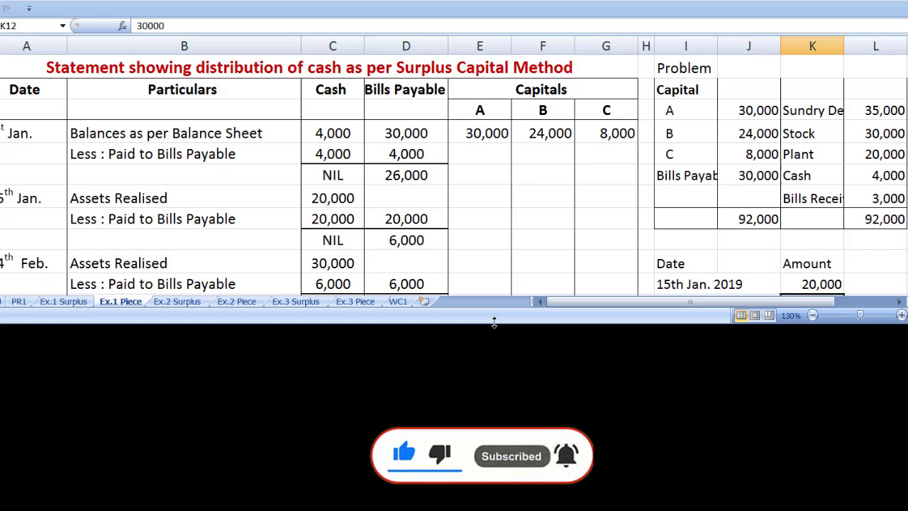
{"action": "left_click_drag", "start_coordinate": [495, 323], "coordinate": [500, 343]}
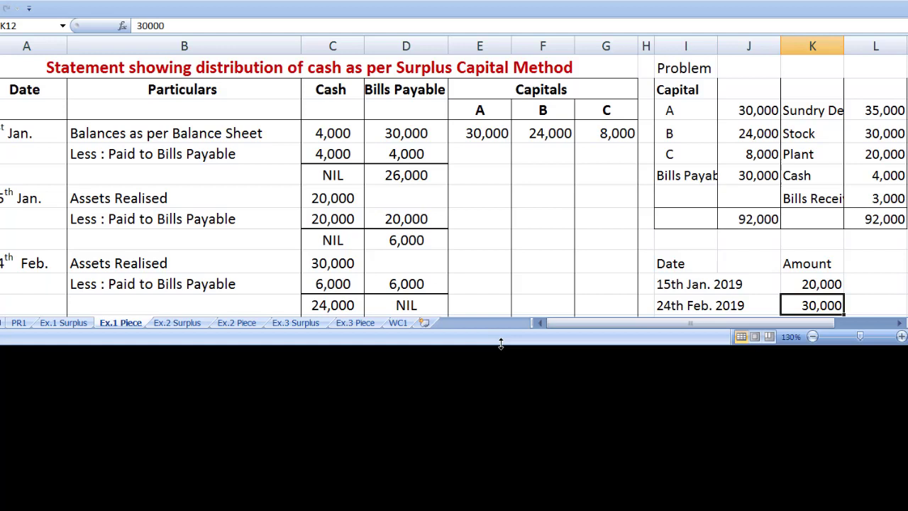
{"action": "left_click_drag", "start_coordinate": [501, 343], "coordinate": [502, 345]}
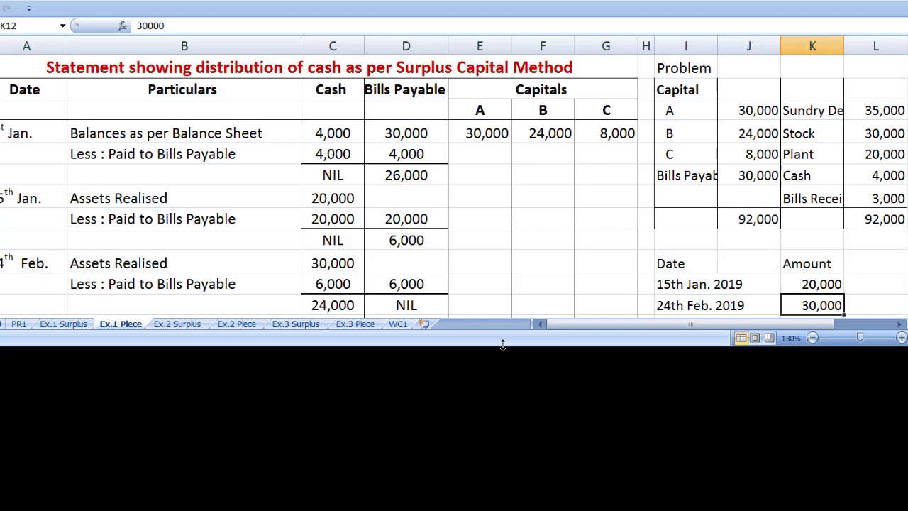
- On the Ex.1 Surplus sheet, format A's 1st-row amount in F9 as green and bold
{"action": "left_click", "coordinate": [65, 324]}
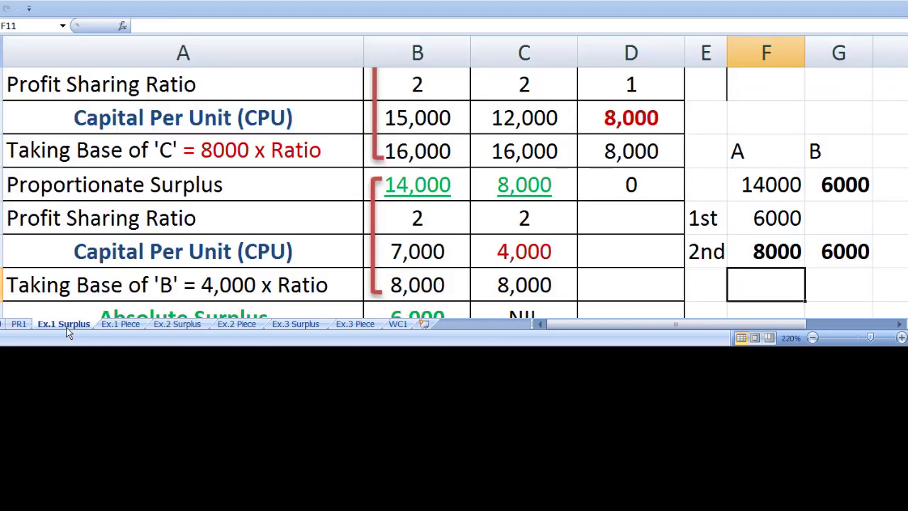
{"action": "left_click", "coordinate": [759, 222]}
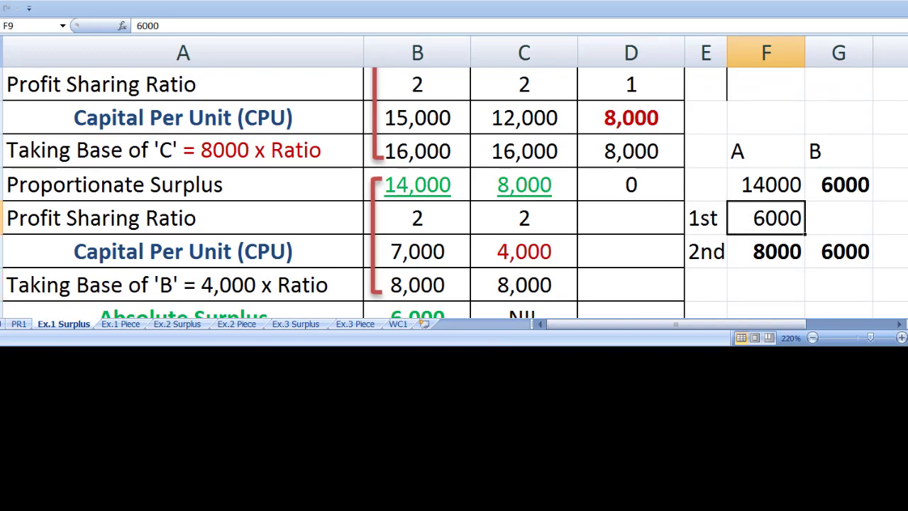
{"action": "key", "text": "F4"}
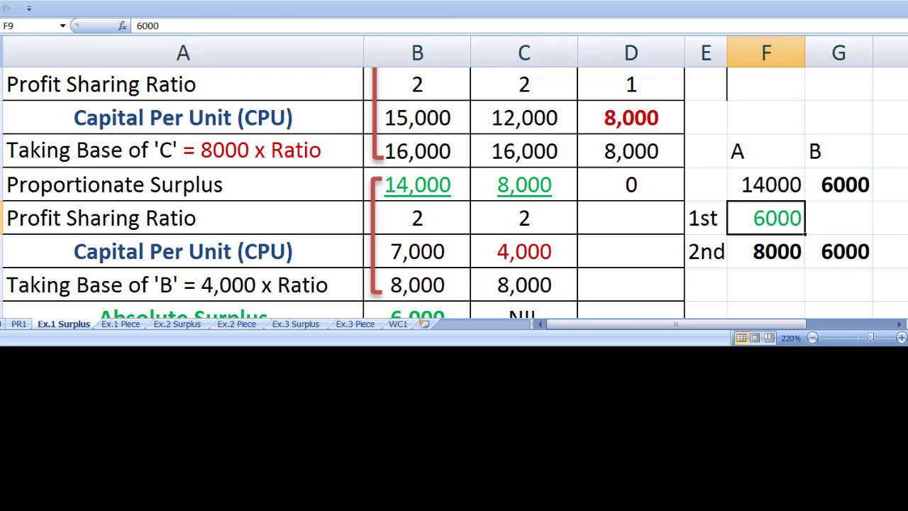
{"action": "key", "text": "ctrl+b"}
- Return to the Ex.1 Piece sheet and reveal the payment to A (Absolute Surplus) and the balance row below it
{"action": "left_click", "coordinate": [122, 324]}
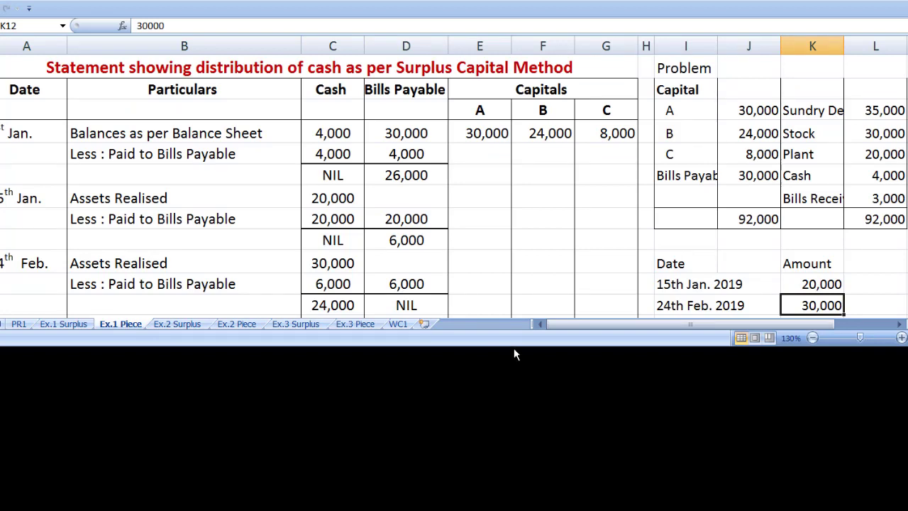
{"action": "left_click_drag", "start_coordinate": [513, 346], "coordinate": [512, 366]}
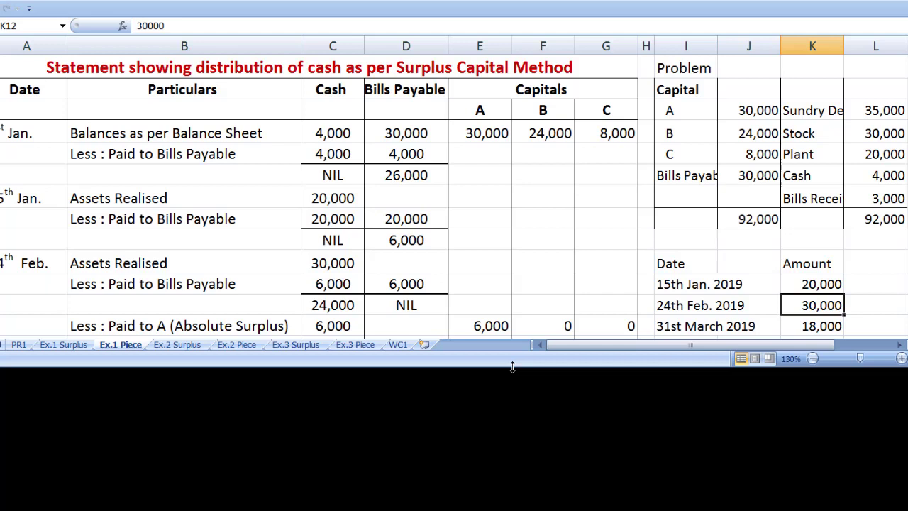
{"action": "left_click_drag", "start_coordinate": [512, 366], "coordinate": [516, 387]}
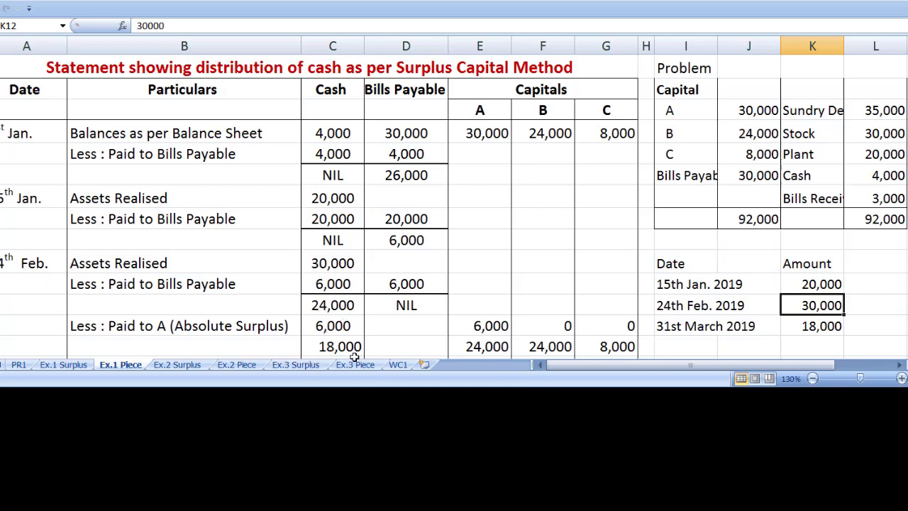
- Add a thick bottom border under the Paid to A (Absolute Surplus) amounts in C13:G13
{"action": "left_click", "coordinate": [411, 326]}
{"action": "left_click_drag", "start_coordinate": [318, 326], "coordinate": [629, 325]}
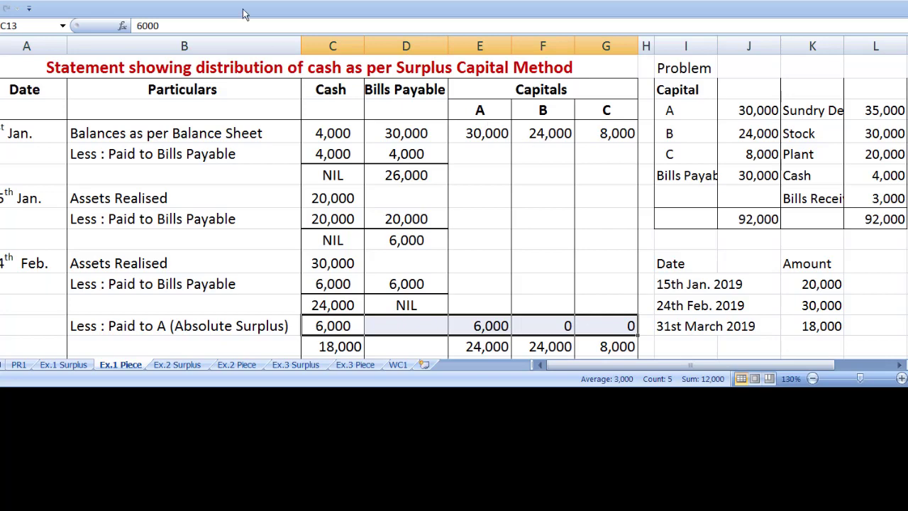
{"action": "left_click", "coordinate": [140, 2]}
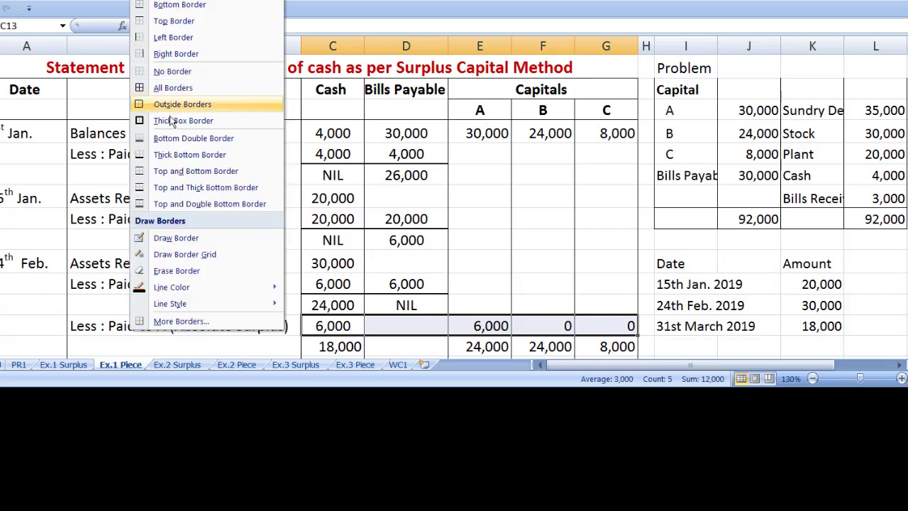
{"action": "left_click", "coordinate": [189, 154]}
- Check the remaining capital balances of A and B in E14 and F14
{"action": "left_click", "coordinate": [487, 328]}
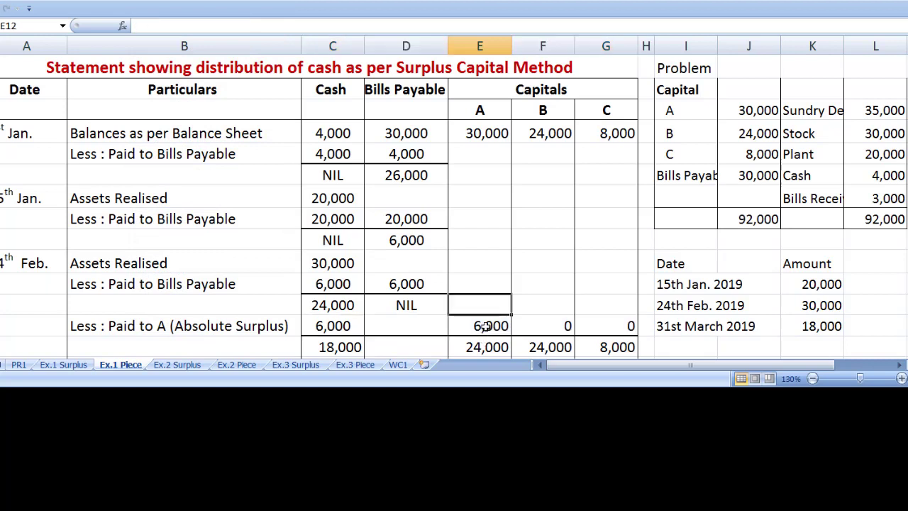
{"action": "left_click", "coordinate": [497, 347]}
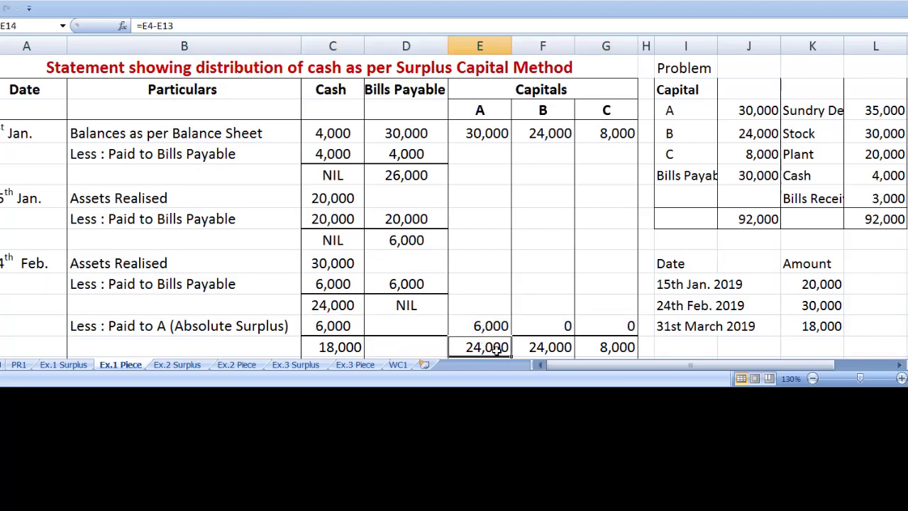
{"action": "left_click", "coordinate": [551, 347]}
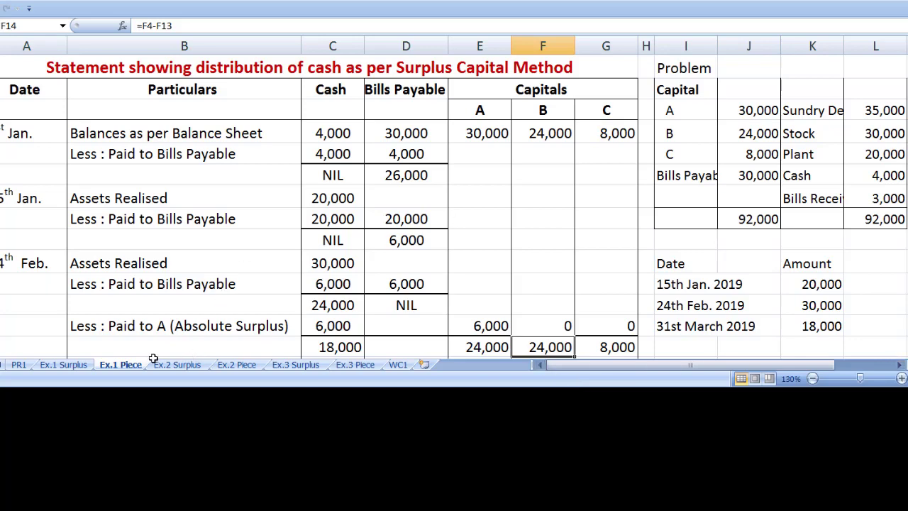
- On the Ex.1 Surplus sheet, set B's opening surplus in G8 to 8000
{"action": "left_click", "coordinate": [63, 364]}
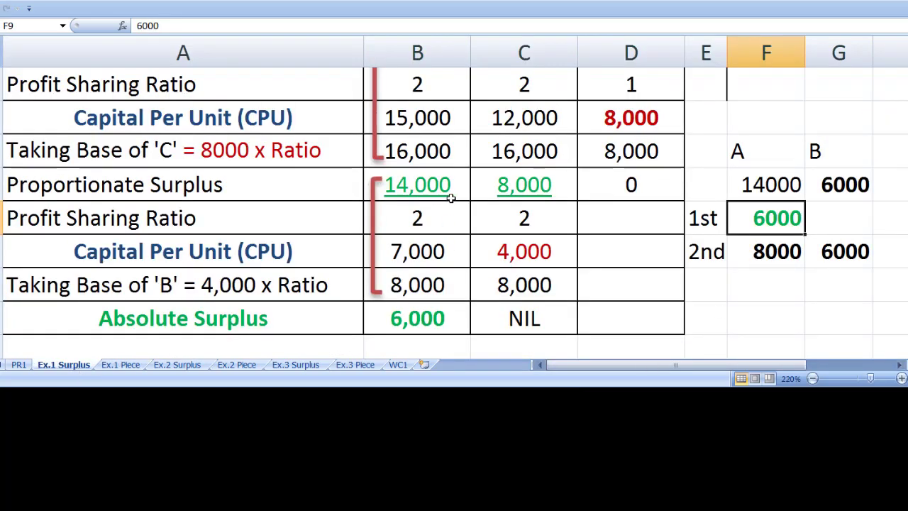
{"action": "left_click", "coordinate": [407, 186]}
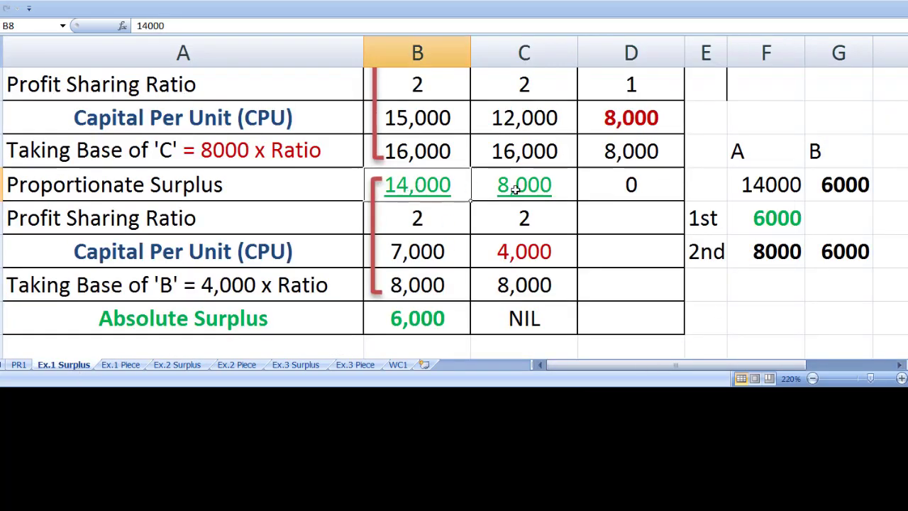
{"action": "scroll", "coordinate": [516, 187], "scroll_direction": "up", "scroll_amount": 1}
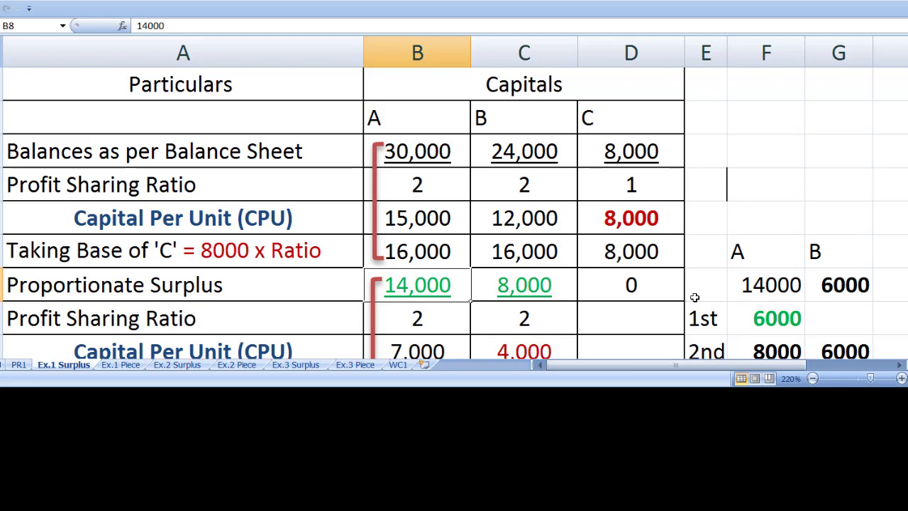
{"action": "left_click", "coordinate": [862, 285]}
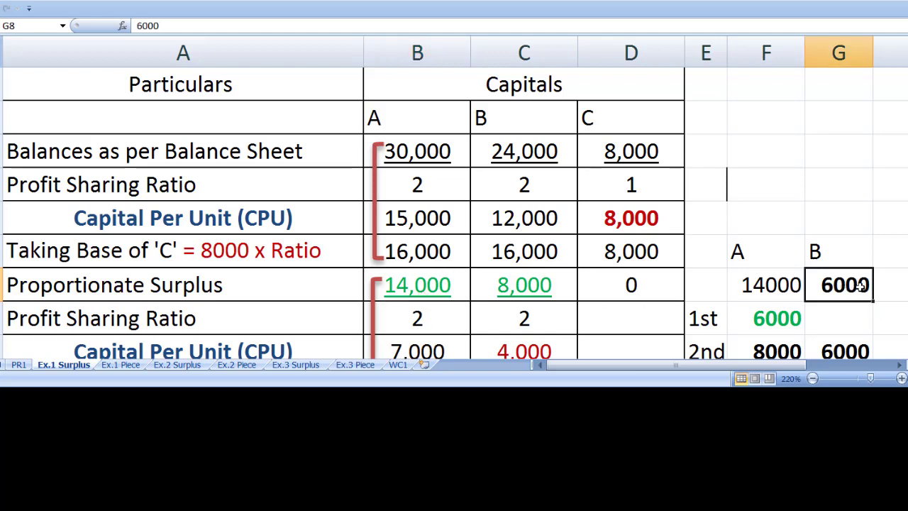
{"action": "type", "text": "800"}
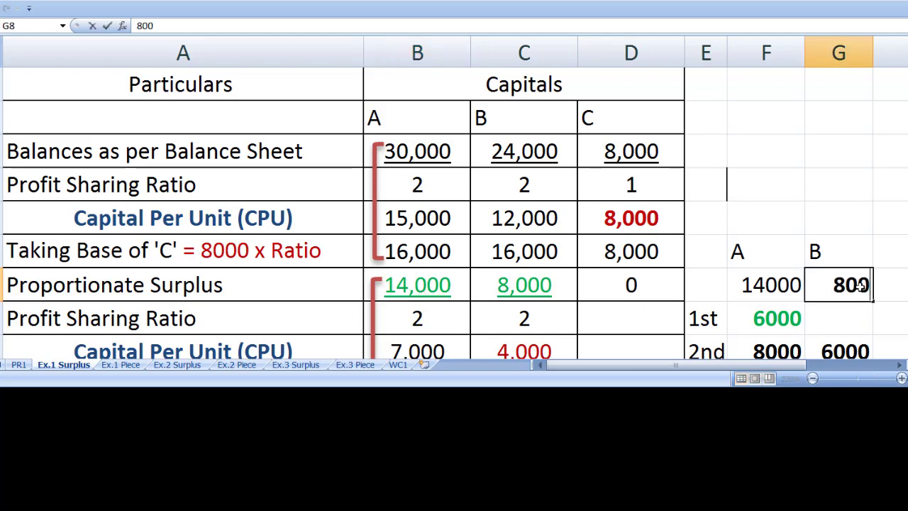
{"action": "type", "text": "0"}
{"action": "key", "text": "Return"}
- Compare A's 1st-row amount in F9 with the 2nd-row amounts of A and B in F10 and G10
{"action": "key", "text": "Down"}
{"action": "key", "text": "Up"}
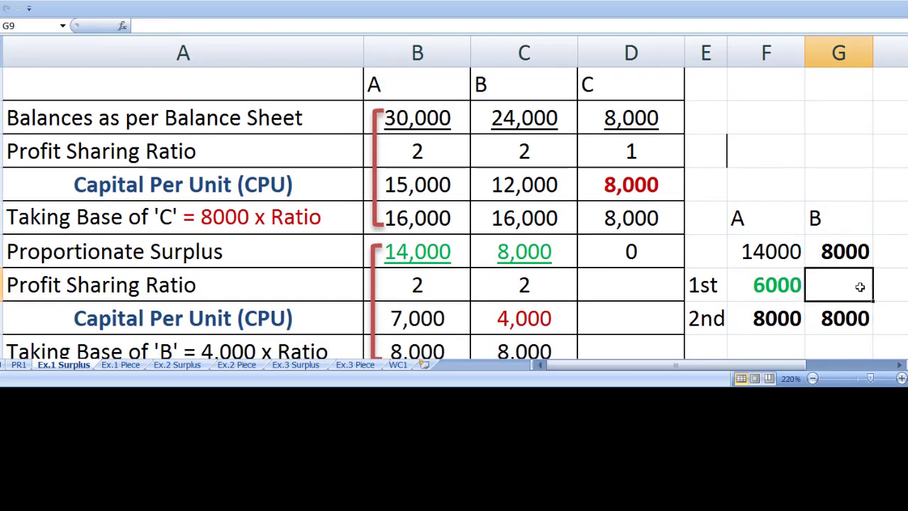
{"action": "key", "text": "Left"}
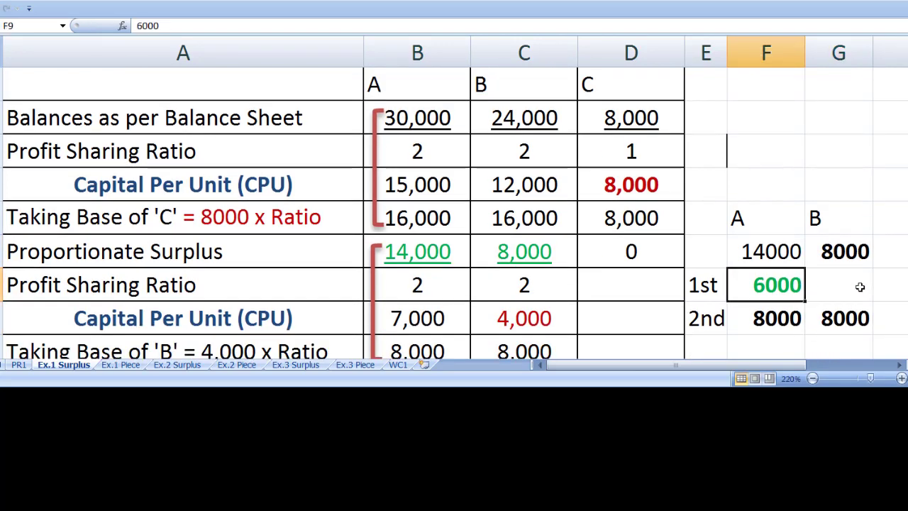
{"action": "key", "text": "Down"}
{"action": "key", "text": "Right"}
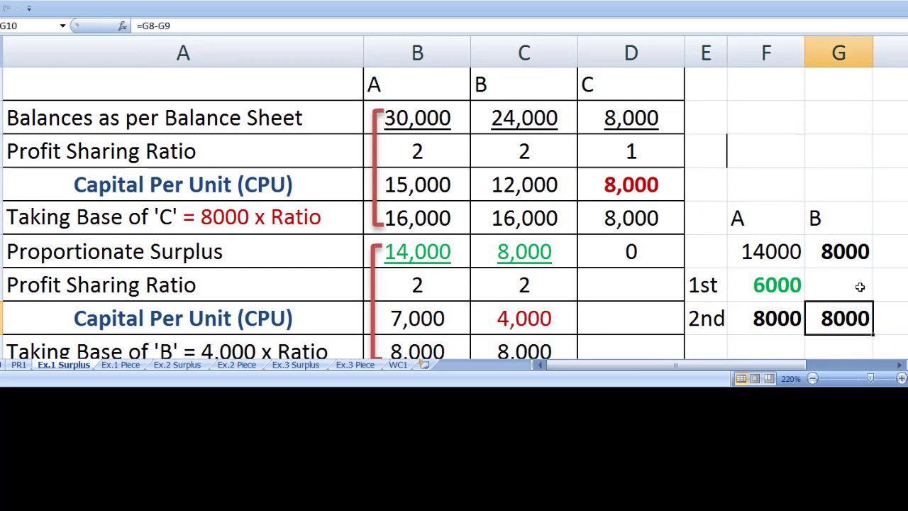
{"action": "key", "text": "Left"}
{"action": "key", "text": "Right"}
{"action": "key", "text": "Left"}
{"action": "key", "text": "Right"}
- Return to the Ex.1 Piece sheet and reveal the Paid to A & b (Praporationate) row and the balance row below it
{"action": "key", "text": "ctrl+Page_Down"}
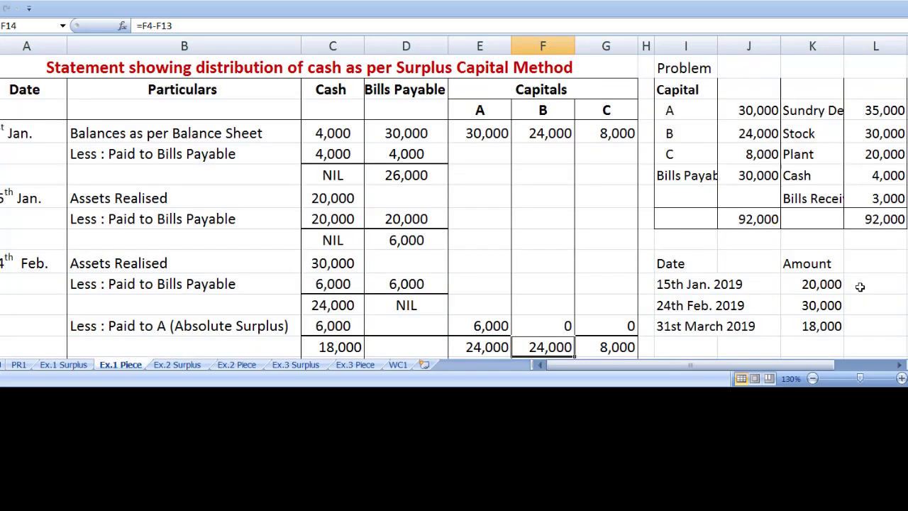
{"action": "left_click", "coordinate": [344, 347]}
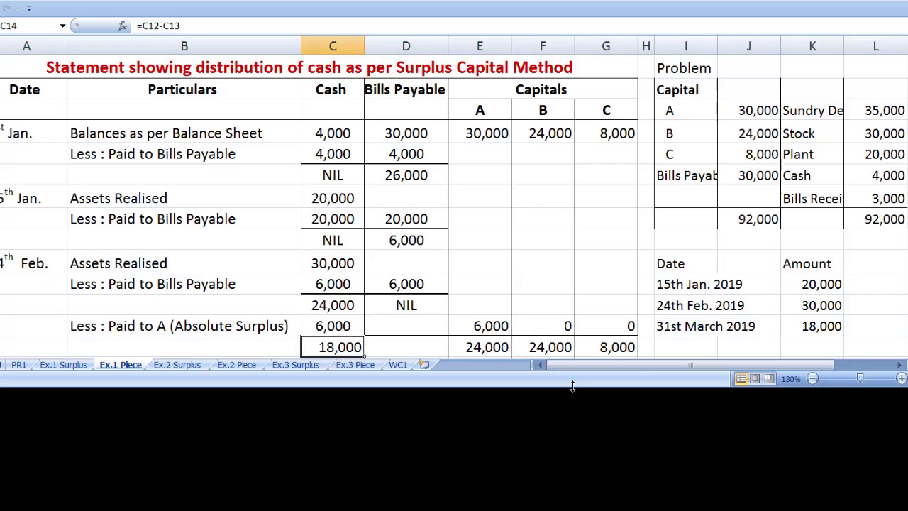
{"action": "left_click_drag", "start_coordinate": [572, 386], "coordinate": [575, 405]}
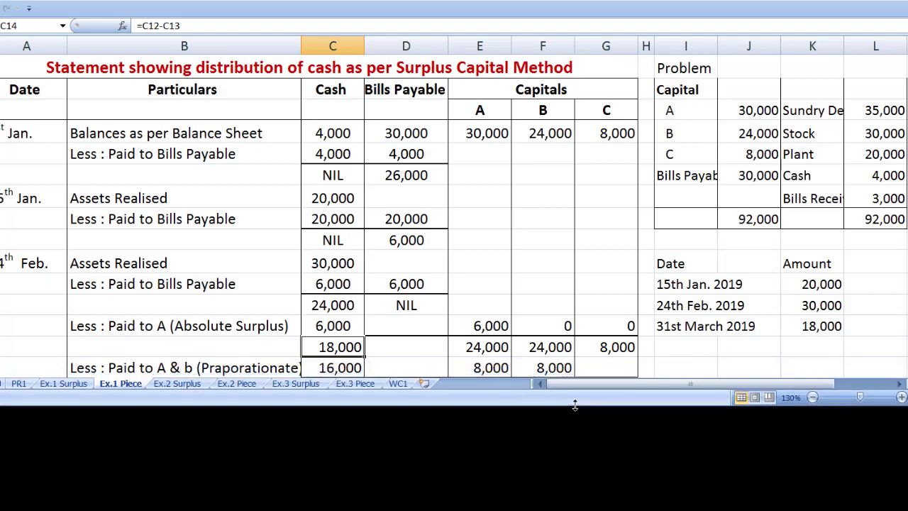
{"action": "left_click", "coordinate": [83, 374]}
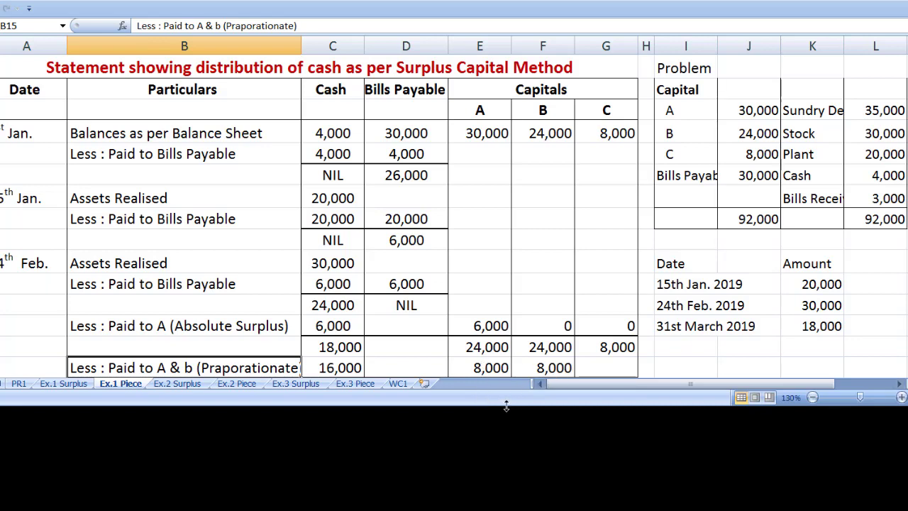
{"action": "left_click_drag", "start_coordinate": [506, 405], "coordinate": [507, 427]}
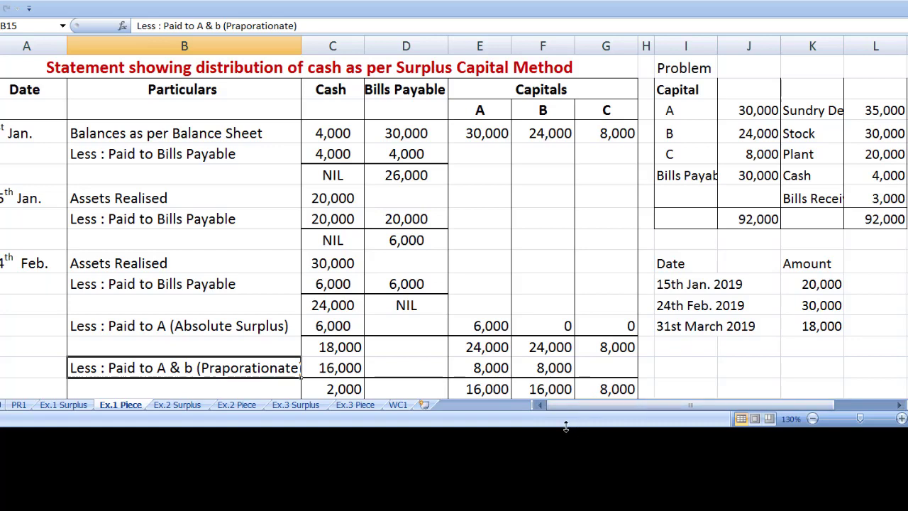
{"action": "left_click_drag", "start_coordinate": [566, 426], "coordinate": [564, 428]}
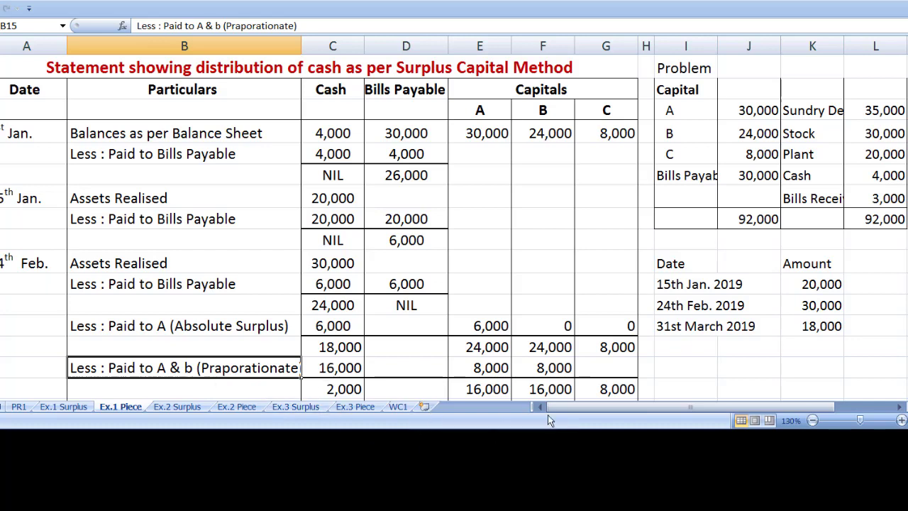
- Check the capital balances of A, B and C in E16:G16 against the calculation on the Ex.1 Surplus sheet
{"action": "left_click", "coordinate": [483, 391]}
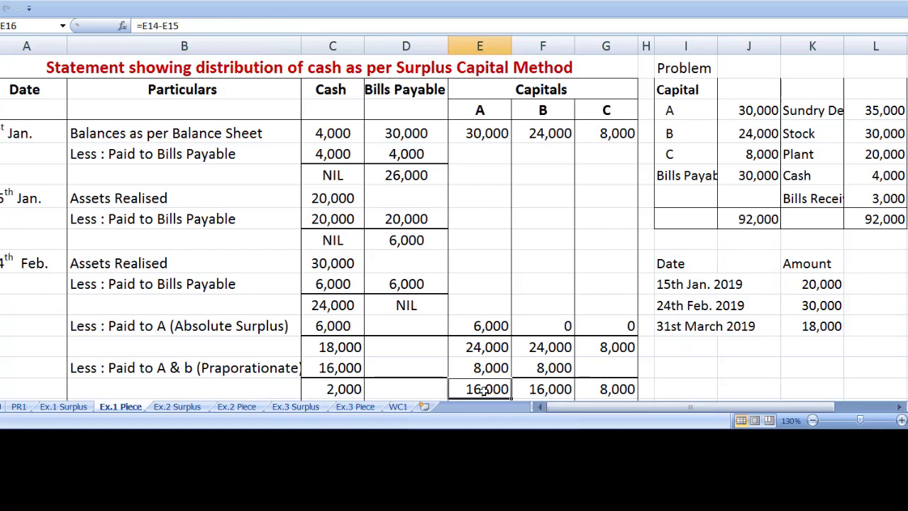
{"action": "left_click", "coordinate": [539, 388]}
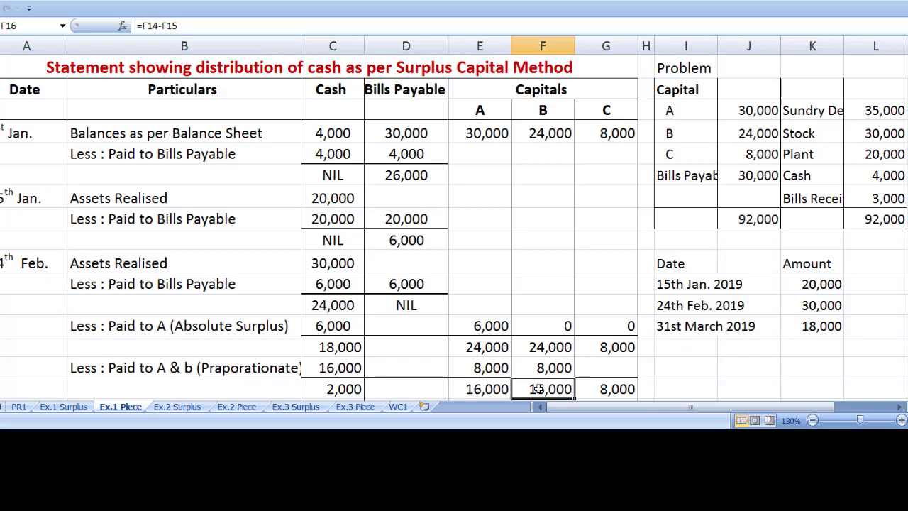
{"action": "left_click", "coordinate": [604, 387]}
{"action": "left_click", "coordinate": [552, 391]}
{"action": "left_click", "coordinate": [481, 391]}
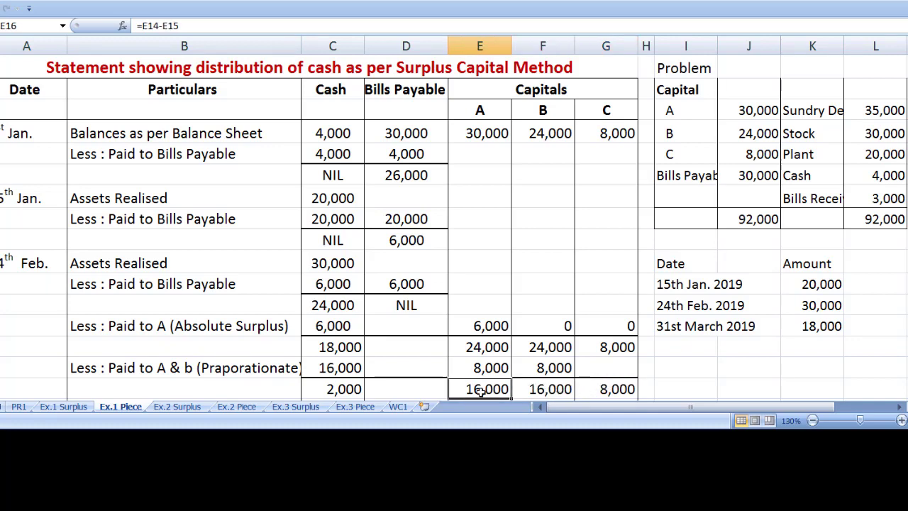
{"action": "left_click", "coordinate": [598, 388]}
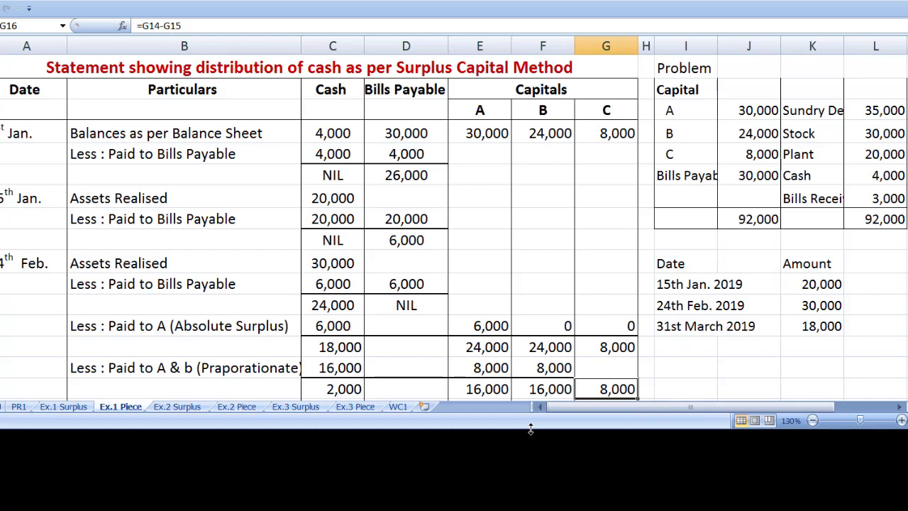
{"action": "left_click", "coordinate": [63, 407]}
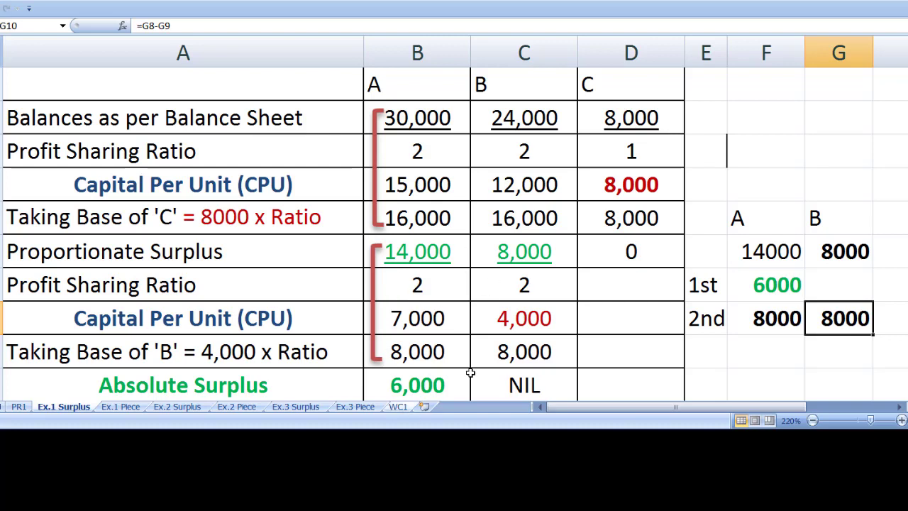
{"action": "left_click", "coordinate": [121, 407]}
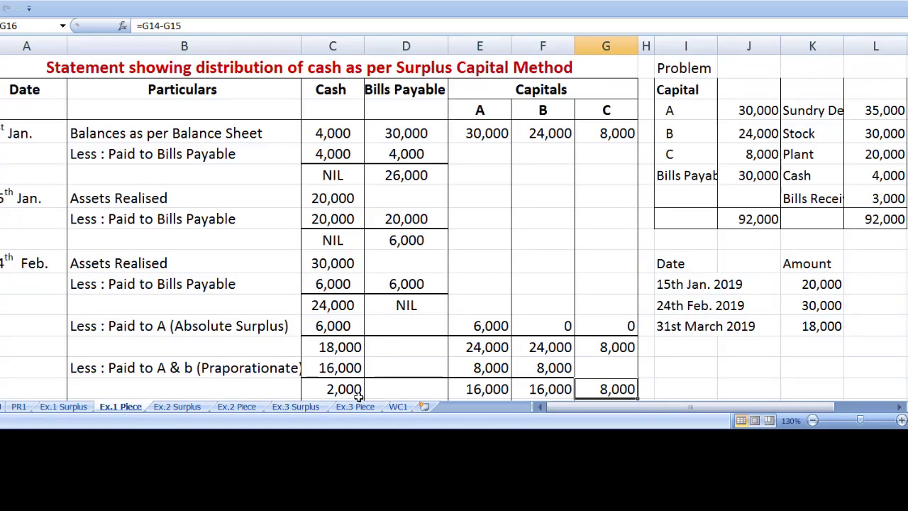
- Check the remaining cash in C16 and reveal the Paid to All Partners (2:2:1) row with its cash amount
{"action": "left_click", "coordinate": [357, 392]}
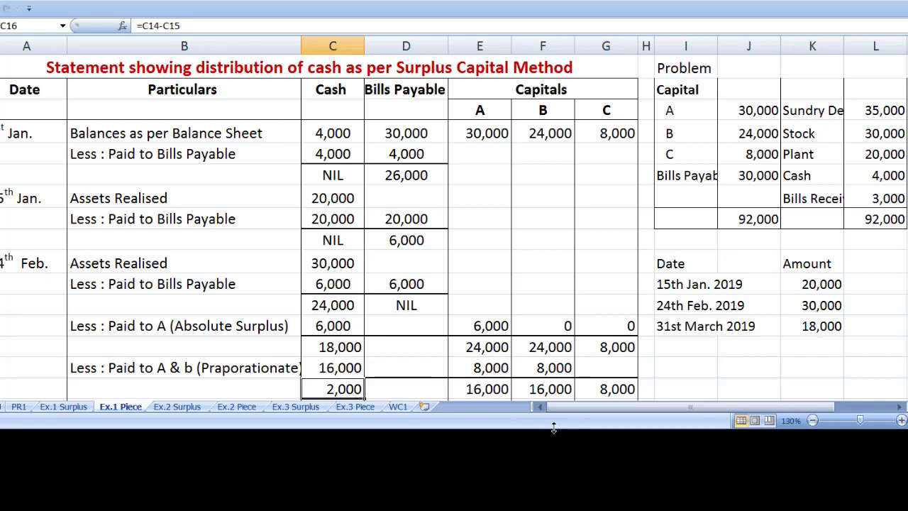
{"action": "left_click_drag", "start_coordinate": [553, 427], "coordinate": [560, 450]}
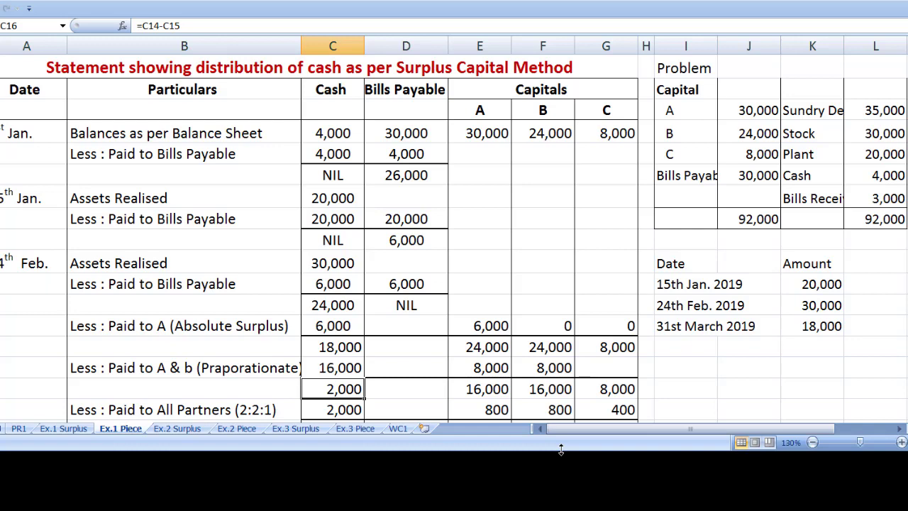
{"action": "left_click", "coordinate": [334, 409]}
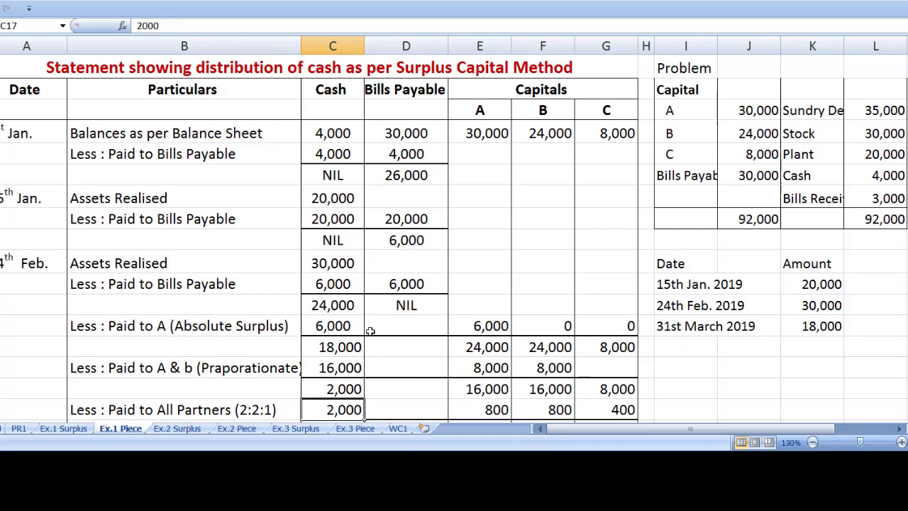
- Add the profit sharing ratios to the Capitals column headings in E3:G3, making them A-2, B-2 and C-1
{"action": "left_click", "coordinate": [491, 109]}
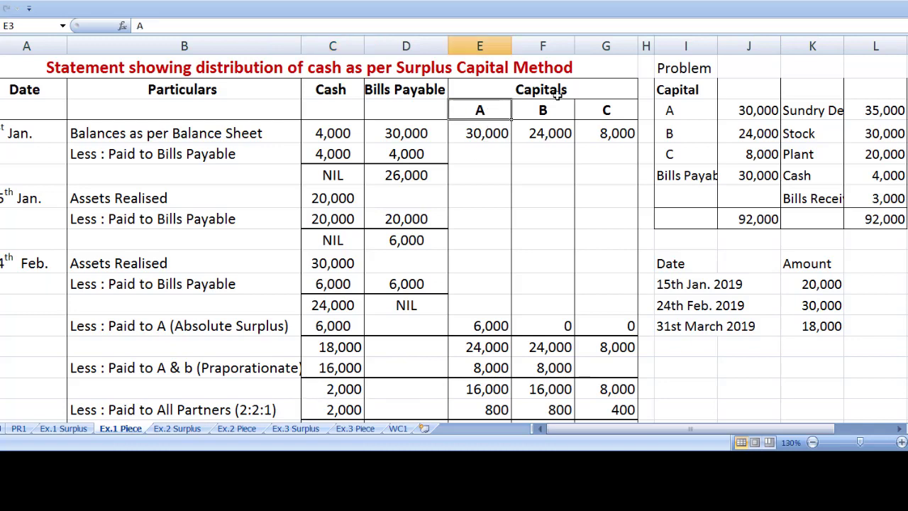
{"action": "key", "text": "F2"}
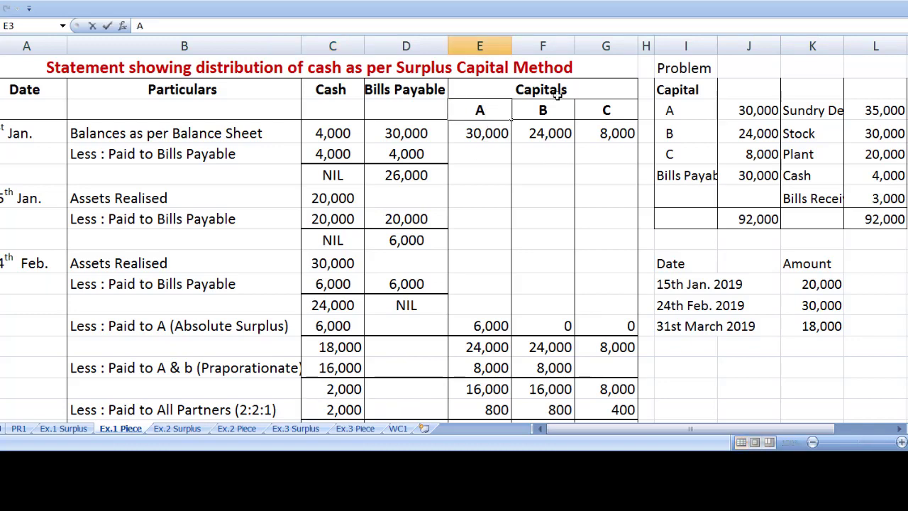
{"action": "type", "text": "-2"}
{"action": "key", "text": "Return"}
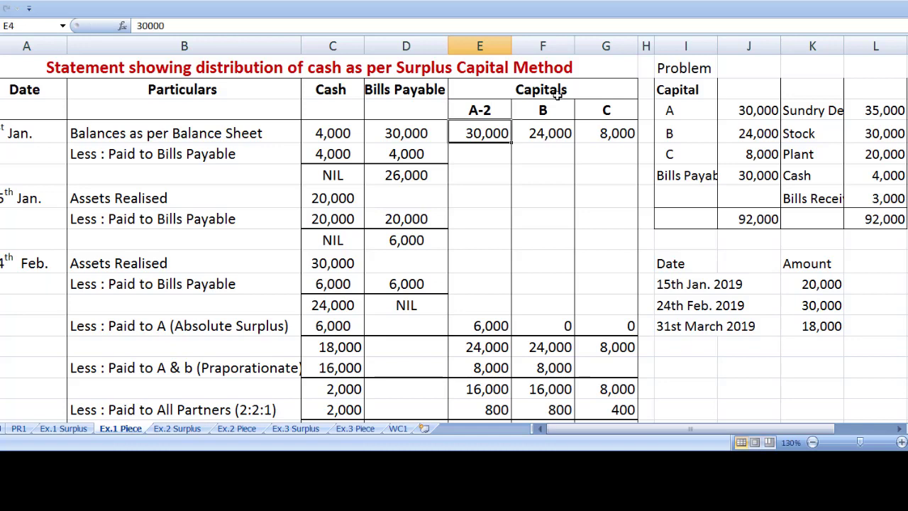
{"action": "key", "text": "Up"}
{"action": "key", "text": "Right"}
{"action": "key", "text": "F2"}
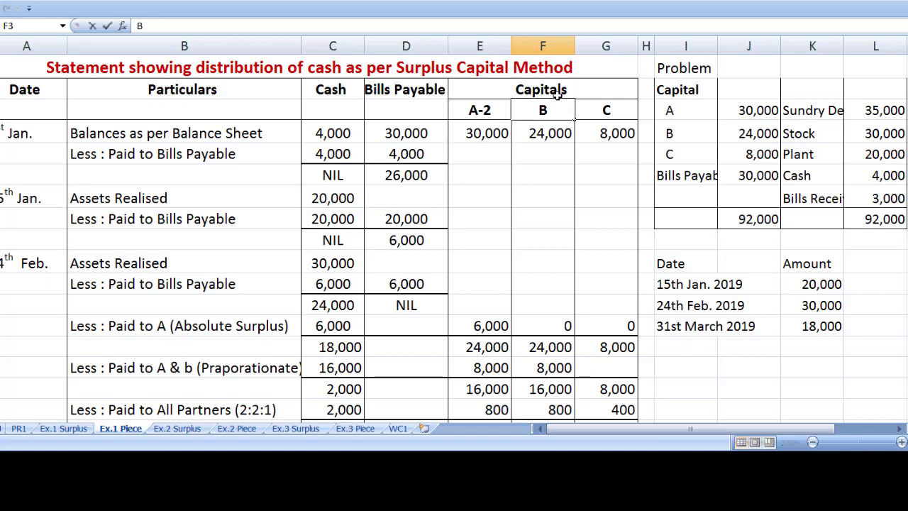
{"action": "type", "text": "-2"}
{"action": "key", "text": "Return"}
{"action": "key", "text": "Up"}
{"action": "key", "text": "Right"}
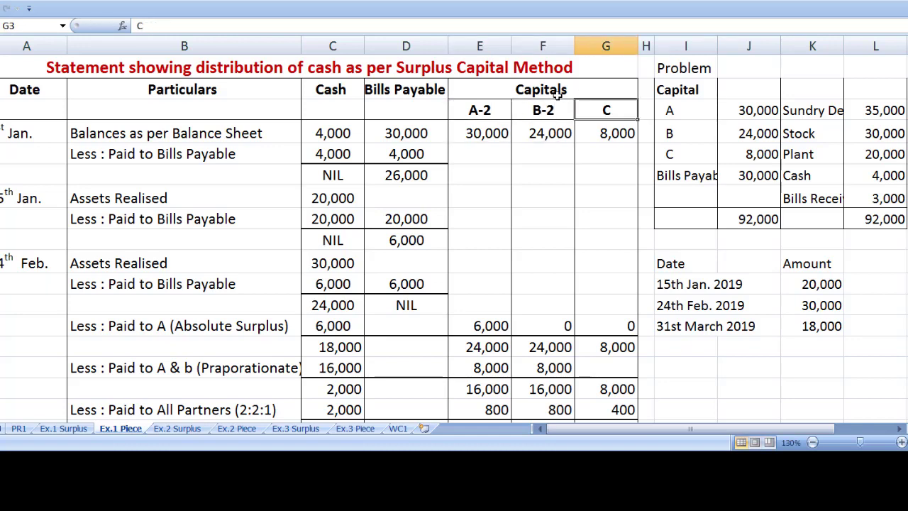
{"action": "key", "text": "F2"}
{"action": "type", "text": "-"}
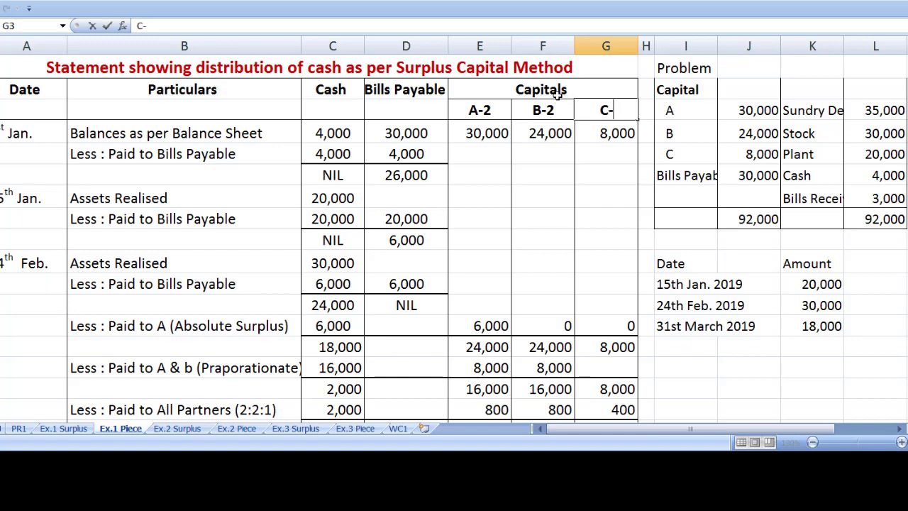
{"action": "type", "text": "1"}
{"action": "key", "text": "Return"}
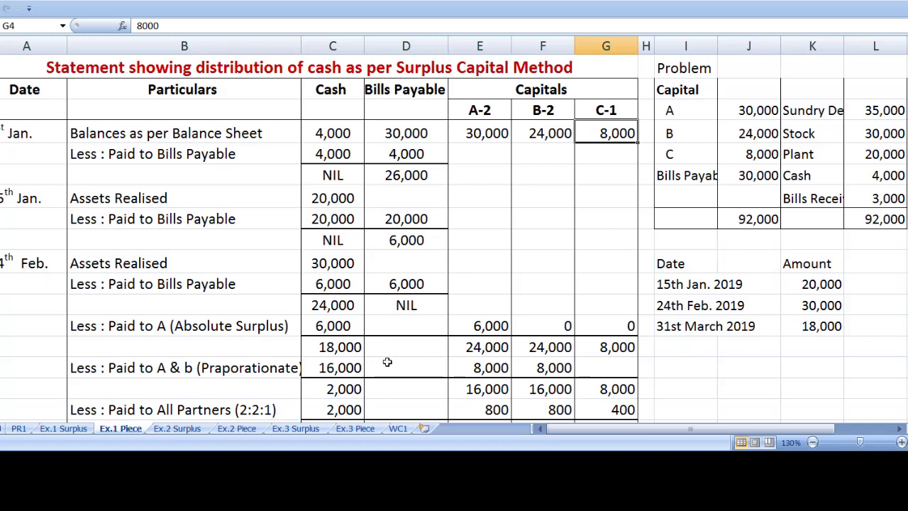
- Check the payments to C, B and A in the Paid to All Partners row and reveal the closing balance row below
{"action": "left_click", "coordinate": [615, 410]}
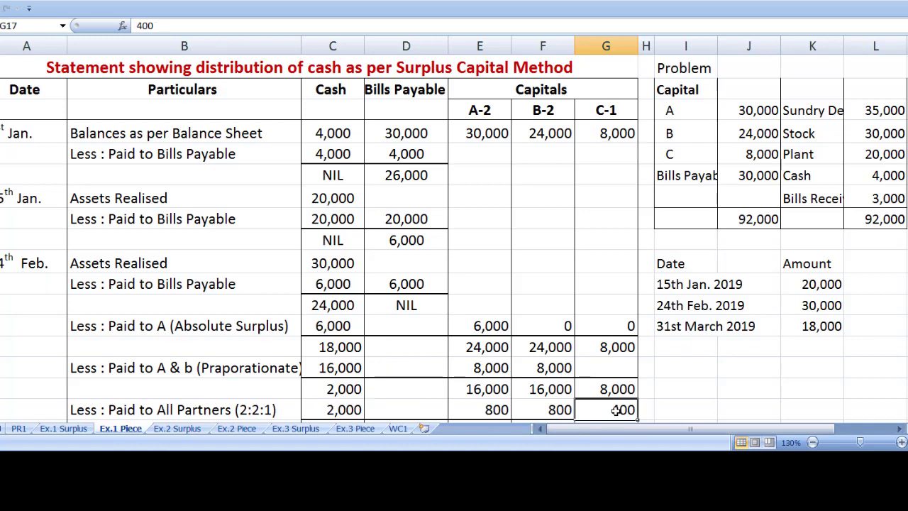
{"action": "left_click", "coordinate": [553, 412]}
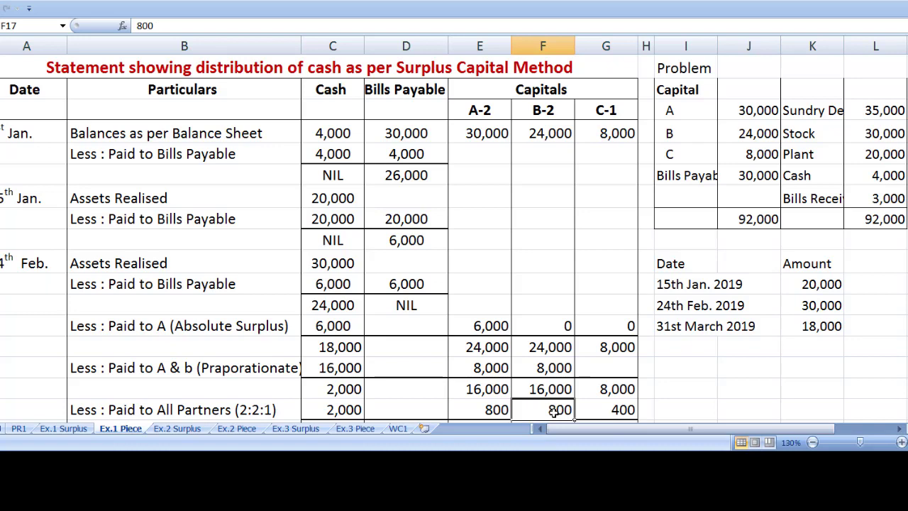
{"action": "left_click", "coordinate": [494, 410]}
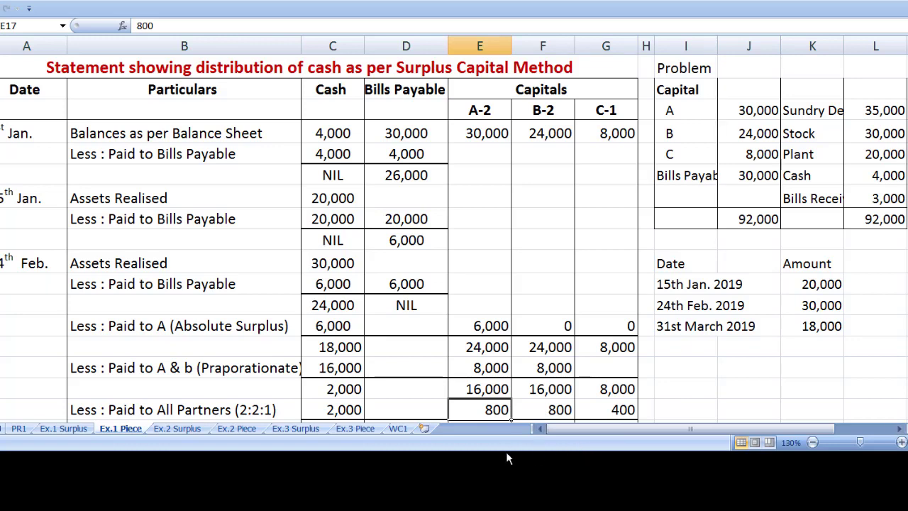
{"action": "left_click_drag", "start_coordinate": [503, 449], "coordinate": [503, 470]}
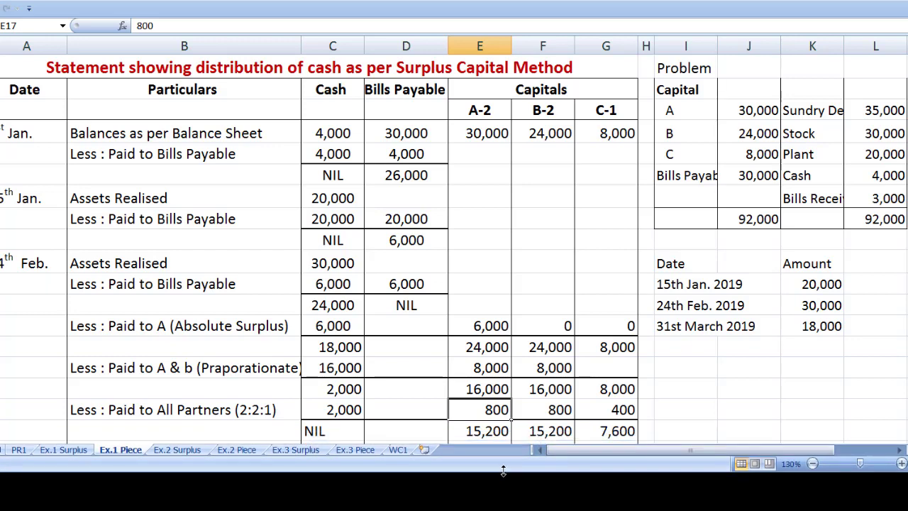
{"action": "left_click_drag", "start_coordinate": [502, 471], "coordinate": [503, 470]}
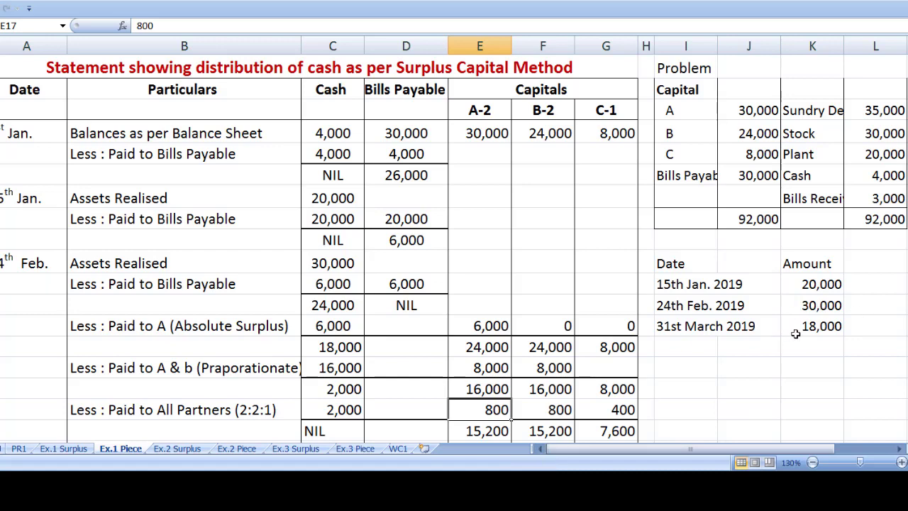
- Check the 31st March 2019 realisation in the problem data and reveal the statement's March Assets Realised and Paid to All Partners rows
{"action": "left_click", "coordinate": [721, 330]}
{"action": "left_click", "coordinate": [660, 330]}
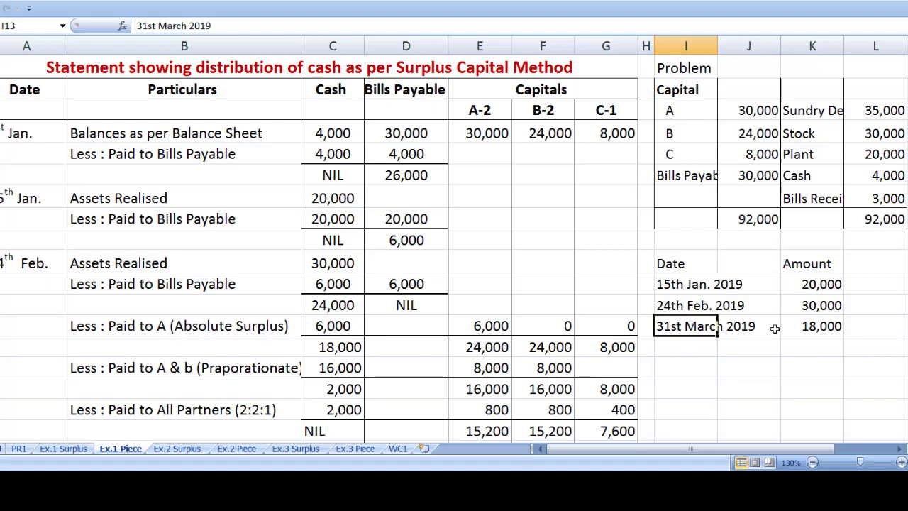
{"action": "left_click", "coordinate": [828, 327]}
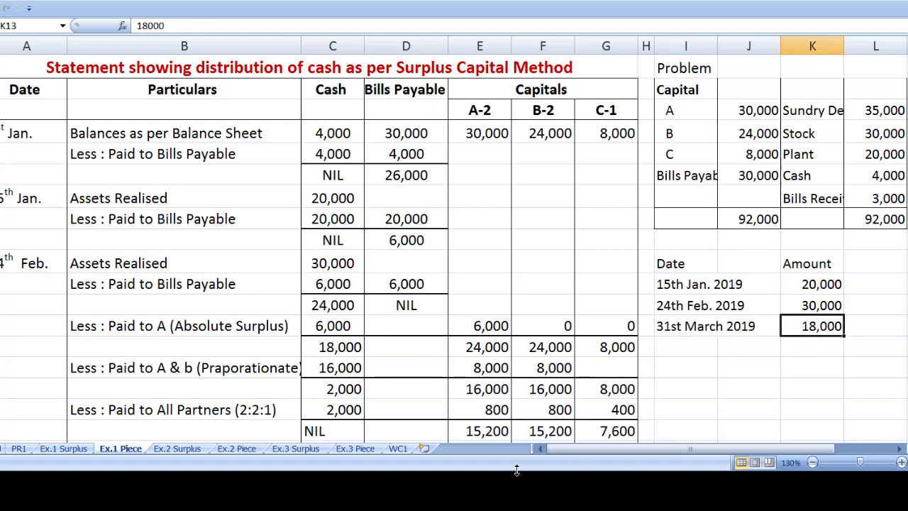
{"action": "left_click_drag", "start_coordinate": [516, 470], "coordinate": [518, 494]}
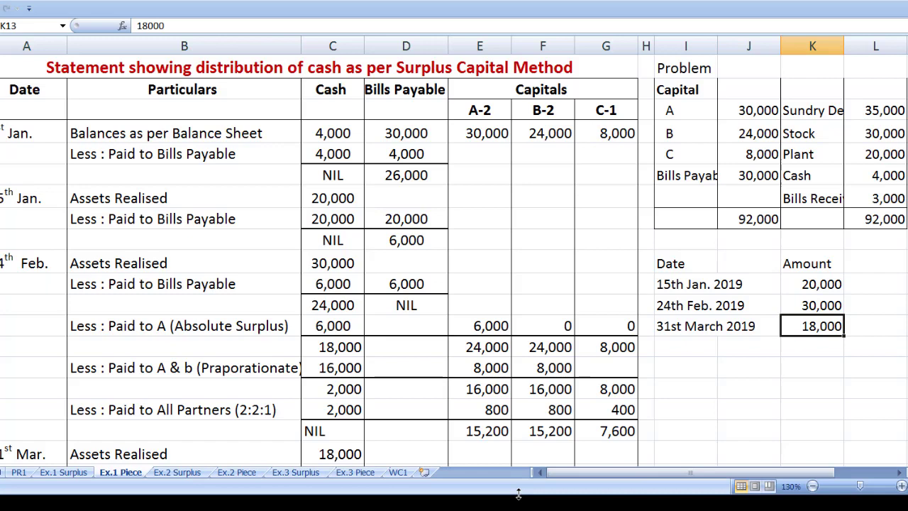
{"action": "left_click_drag", "start_coordinate": [519, 493], "coordinate": [522, 509]}
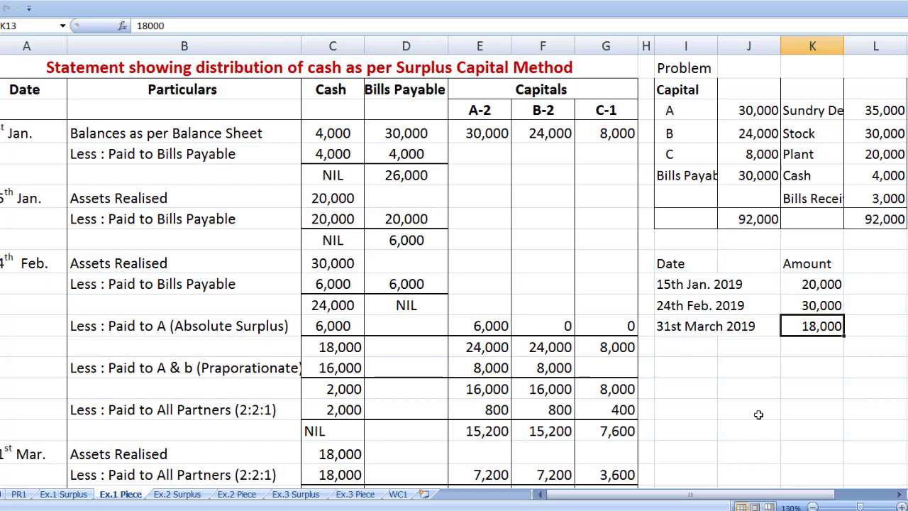
- Work out one ratio share with =18000/5 in J16, compare it with C's payment in G20, and clear the scratch calculation
{"action": "left_click", "coordinate": [749, 386]}
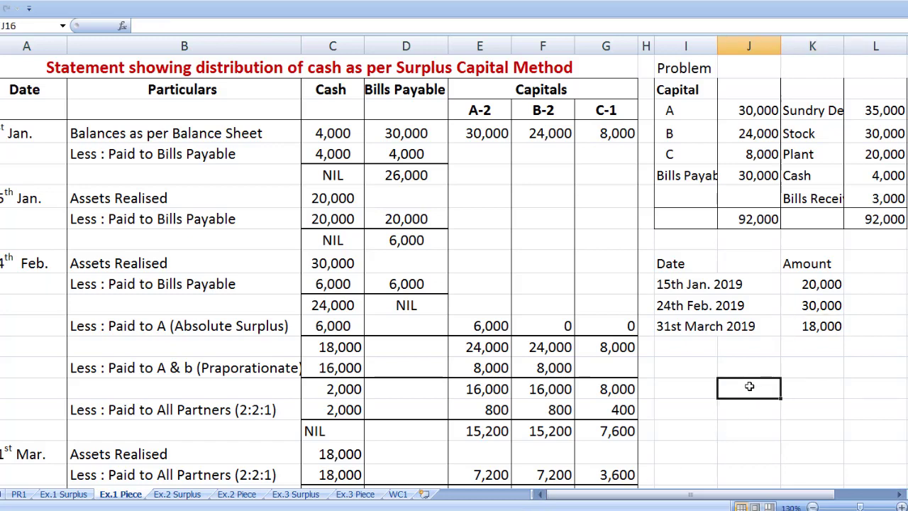
{"action": "type", "text": "=180"}
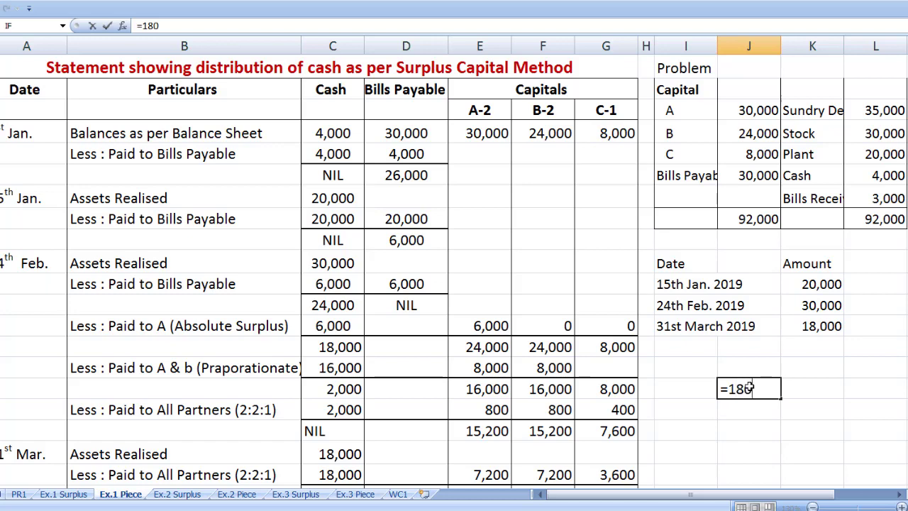
{"action": "type", "text": "00/5"}
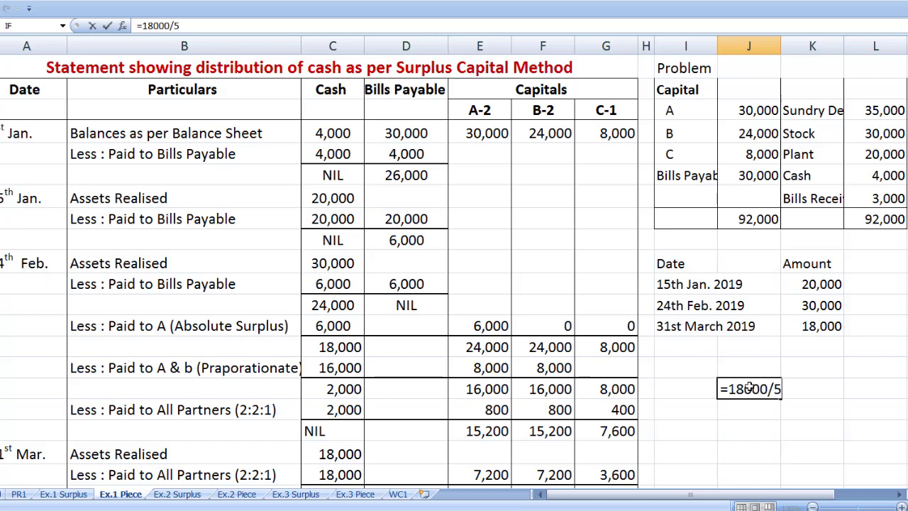
{"action": "key", "text": "Return"}
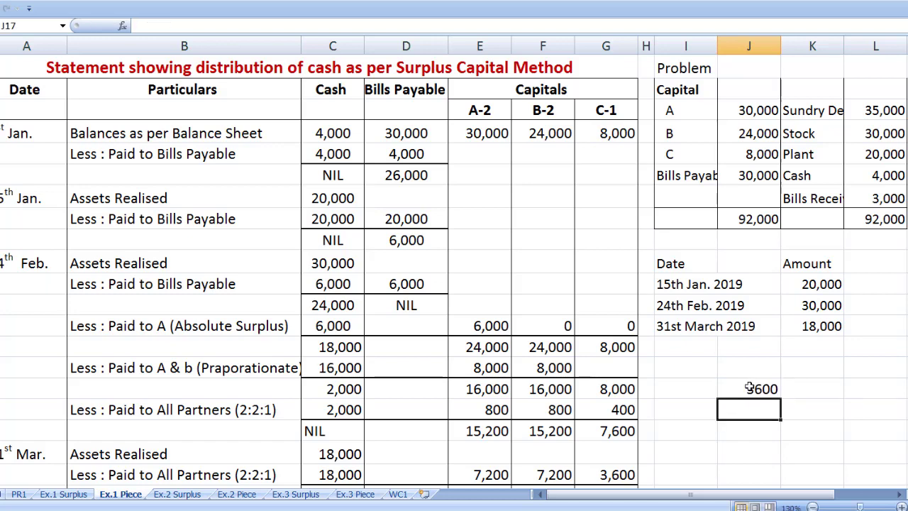
{"action": "left_click", "coordinate": [614, 473]}
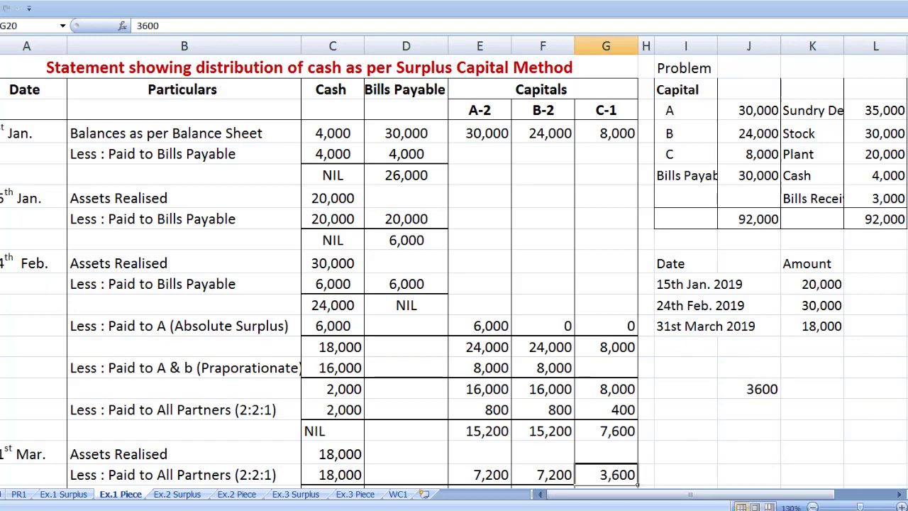
{"action": "left_click", "coordinate": [764, 389]}
{"action": "key", "text": "Delete"}
{"action": "left_click", "coordinate": [687, 448]}
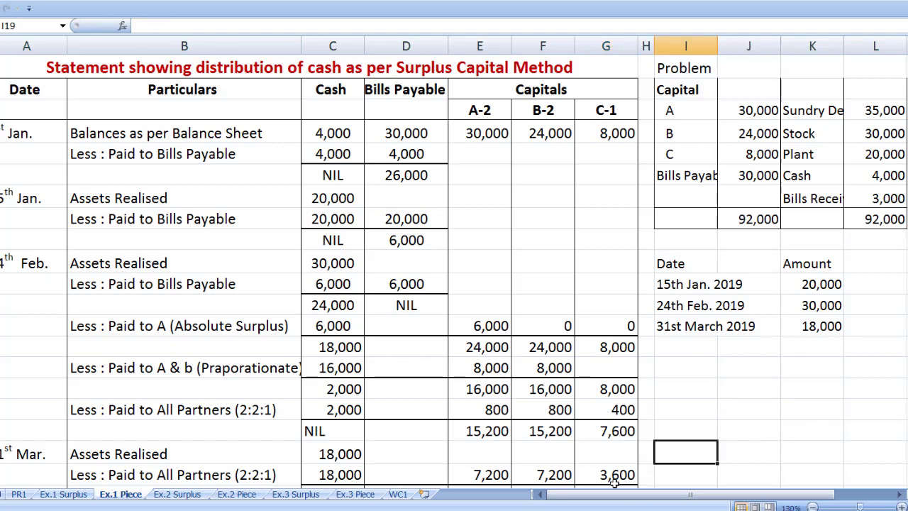
- Check the March payments to C, B and A in G20, F20 and E20 and reveal the Reaslisation Loss row
{"action": "left_click", "coordinate": [608, 476]}
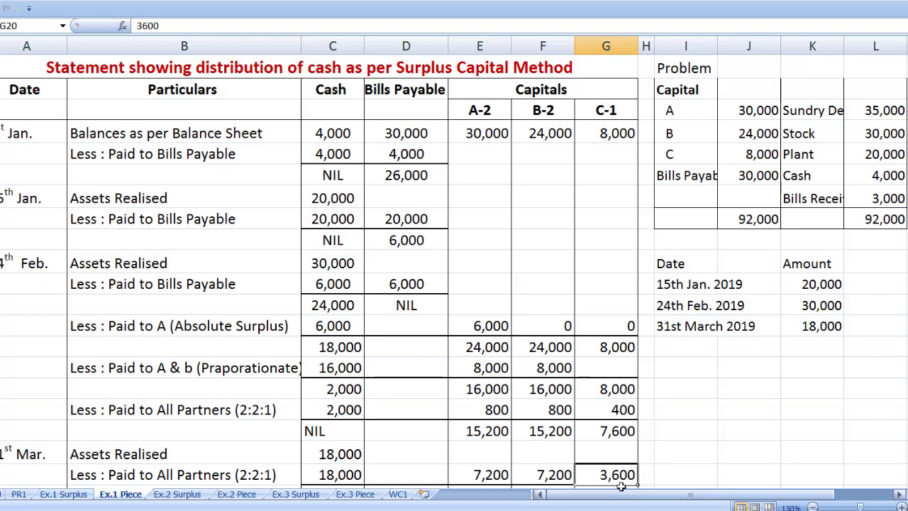
{"action": "left_click", "coordinate": [556, 475]}
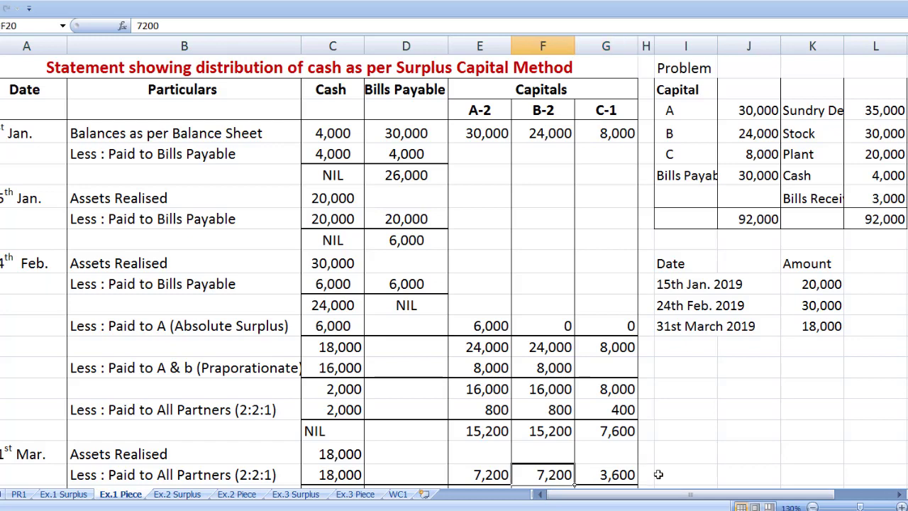
{"action": "left_click", "coordinate": [480, 474]}
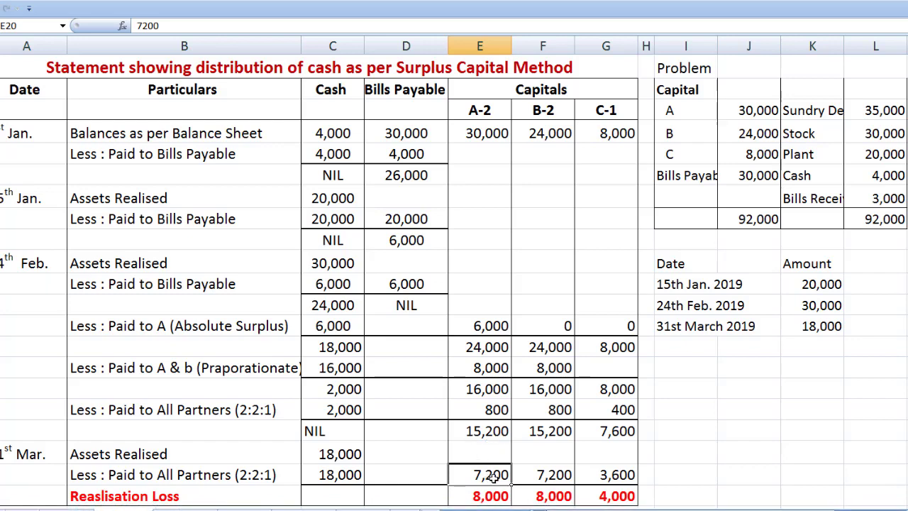
- Examine the Reaslisation Loss row, including the formula behind A's loss in E21
{"action": "left_click", "coordinate": [472, 498]}
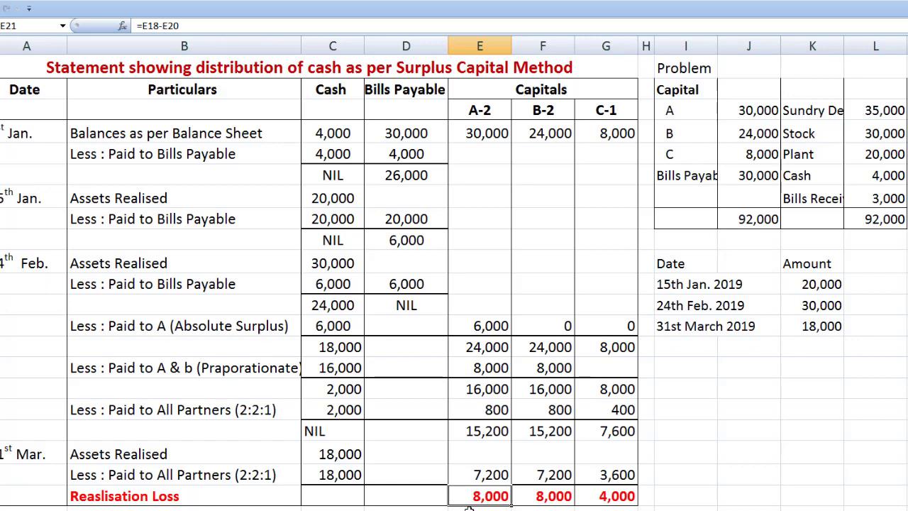
{"action": "left_click", "coordinate": [679, 495]}
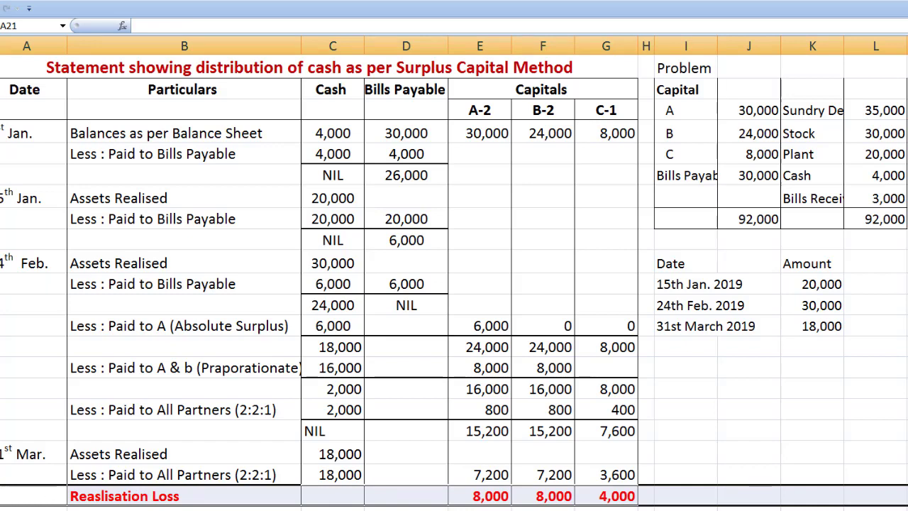
{"action": "left_click", "coordinate": [379, 499]}
{"action": "left_click", "coordinate": [707, 495]}
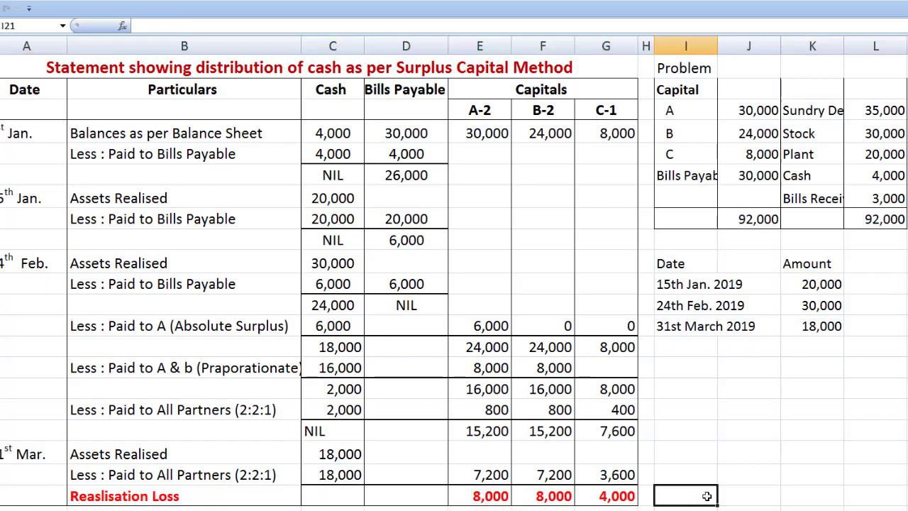